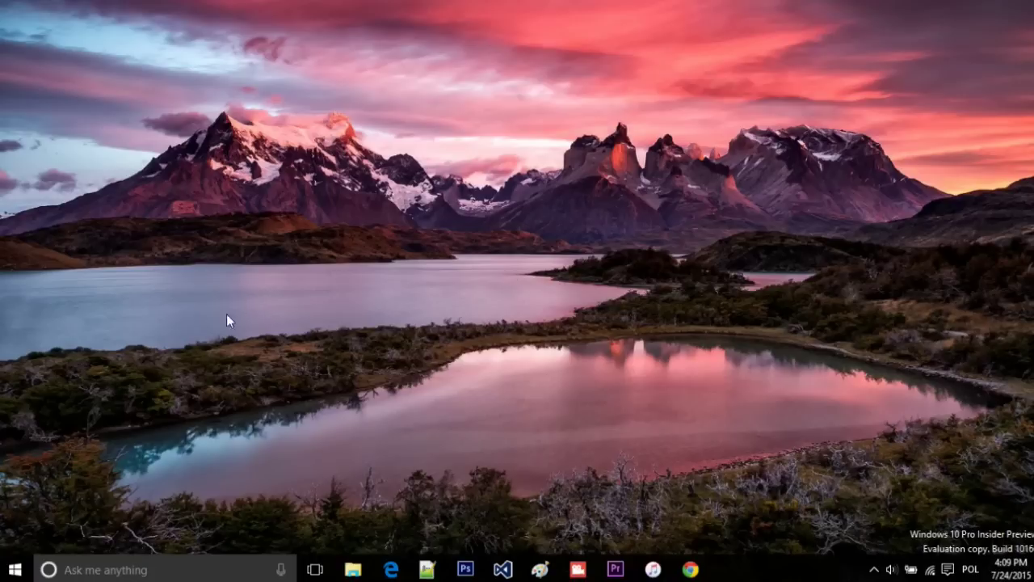
# Open the Start menu and look through its tiles and the list of all apps
pyautogui.press('super')
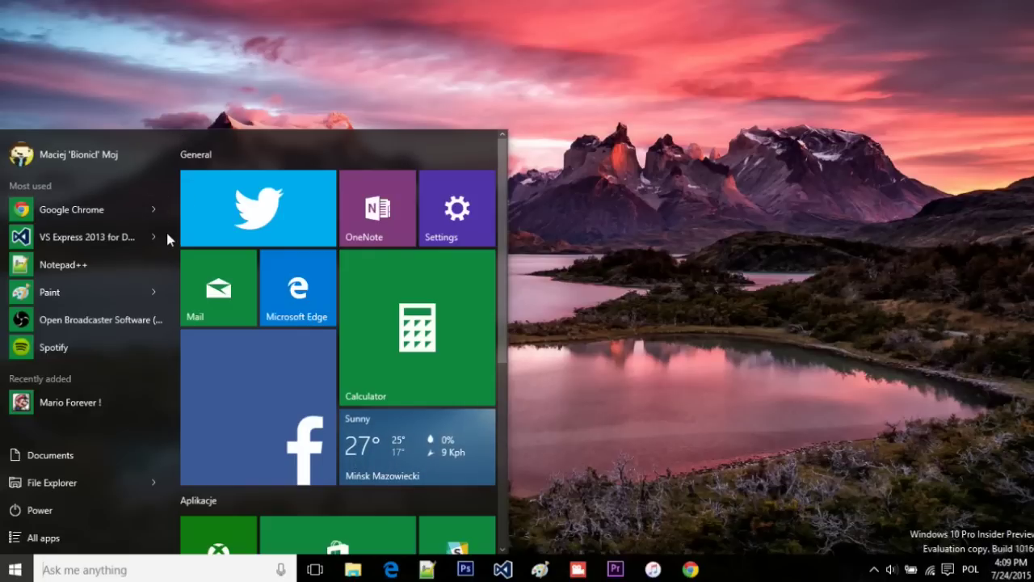
pyautogui.scroll(-3, 247, 267)
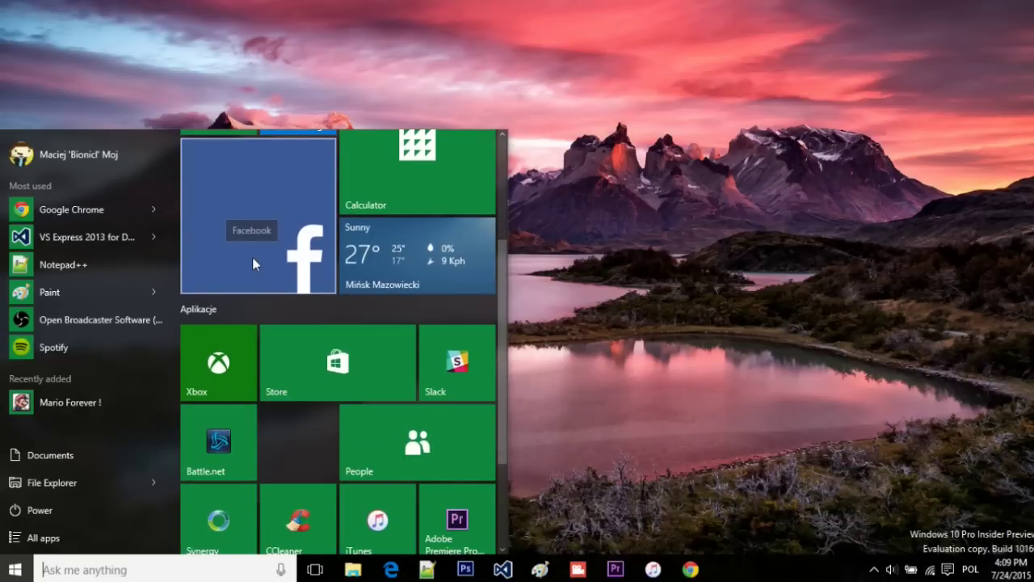
pyautogui.scroll(3, 253, 257)
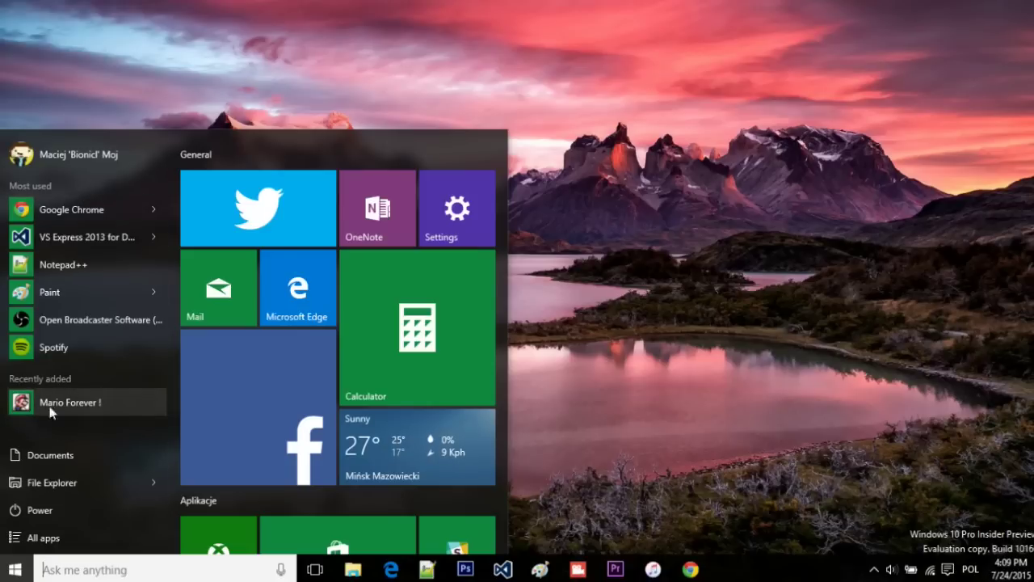
pyautogui.click(71, 543)
pyautogui.scroll(-2, 94, 263)
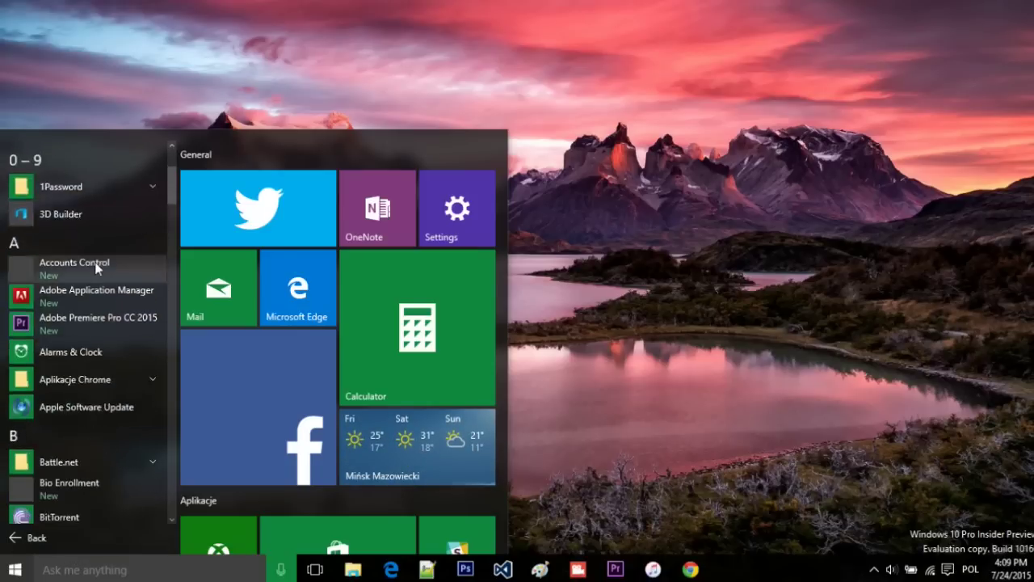
pyautogui.scroll(-5, 97, 265)
pyautogui.scroll(3, 98, 263)
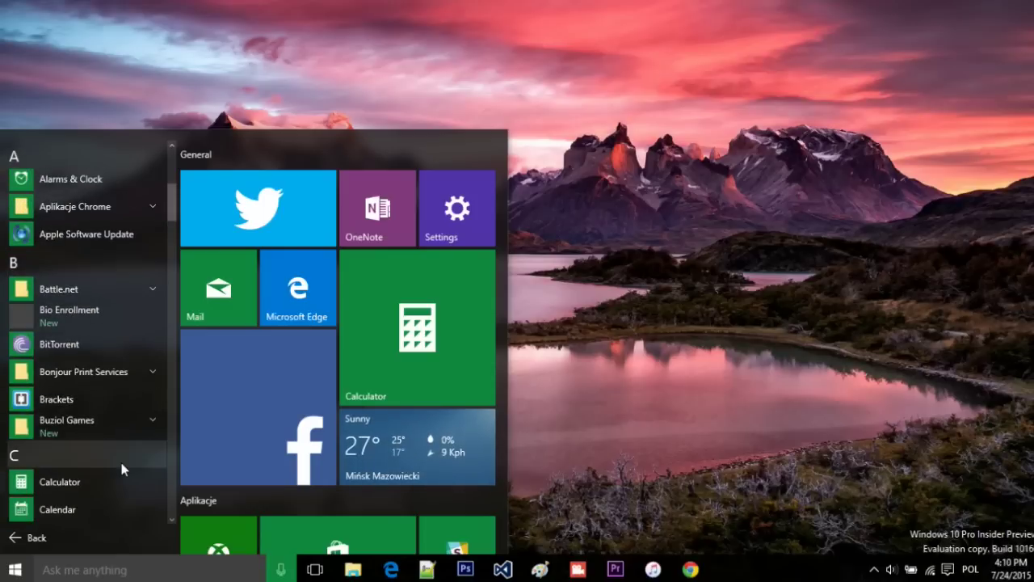
# Jump to the letter M in the app list and expand the Microsoft Office 2016 Preview folder
pyautogui.click(41, 262)
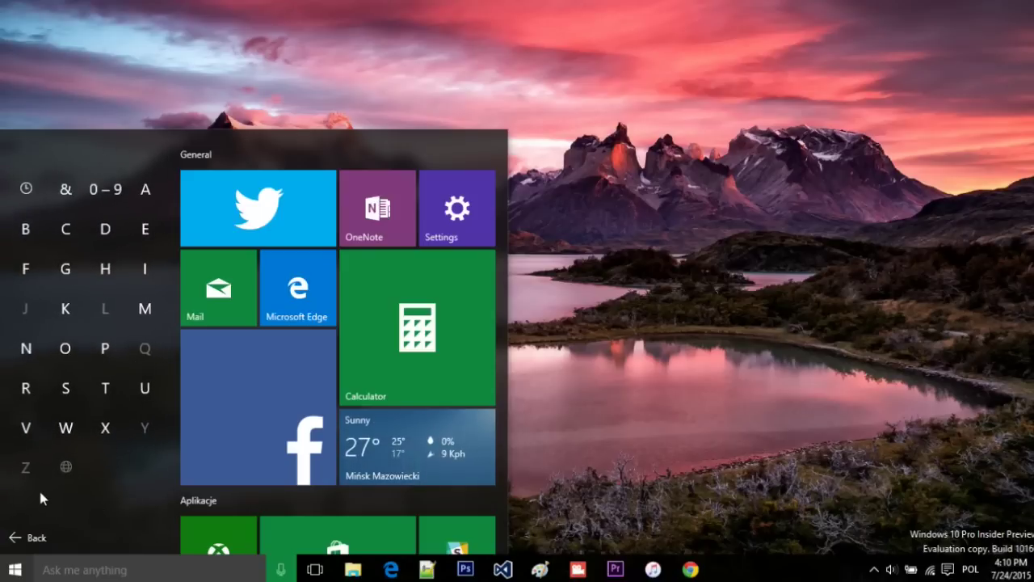
pyautogui.click(145, 307)
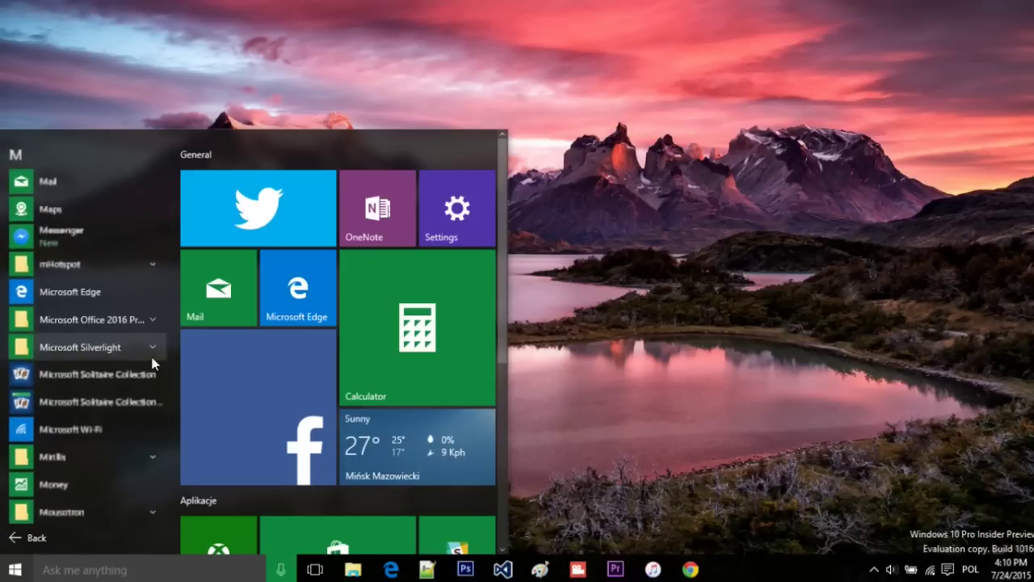
pyautogui.click(108, 328)
pyautogui.moveTo(171, 340)
pyautogui.mouseDown()
pyautogui.moveTo(175, 362)
pyautogui.moveTo(175, 353)
pyautogui.mouseUp()
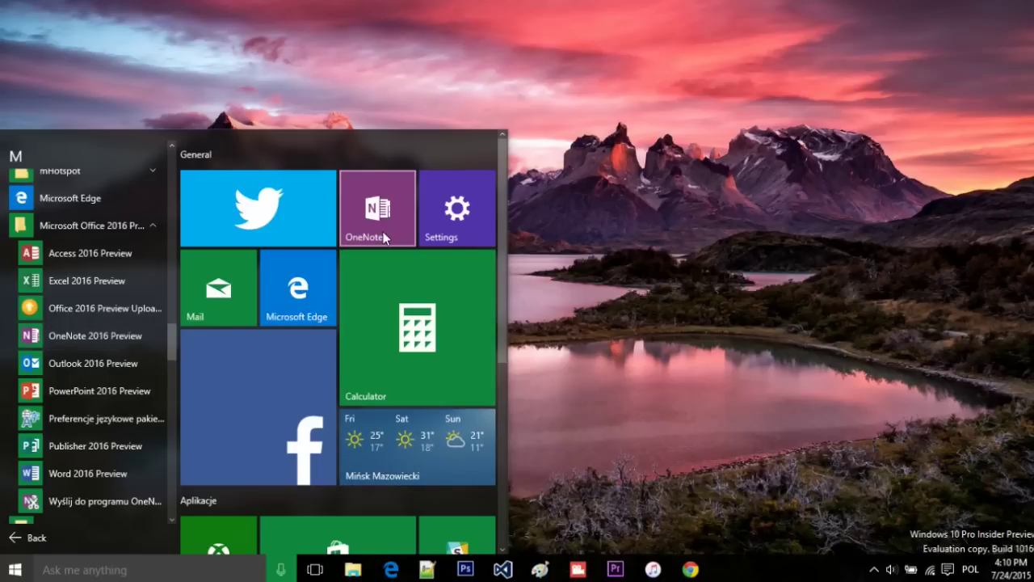
# Check the resize options of the Calculator tile without choosing another size
pyautogui.moveTo(498, 183); pyautogui.dragTo(482, 162)
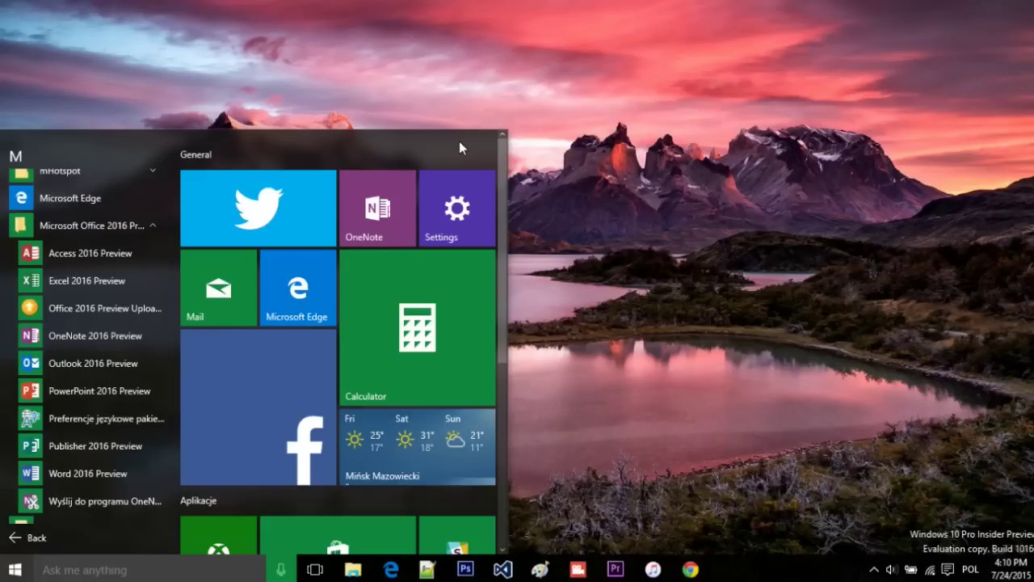
pyautogui.rightClick(376, 306)
pyautogui.moveTo(384, 329)
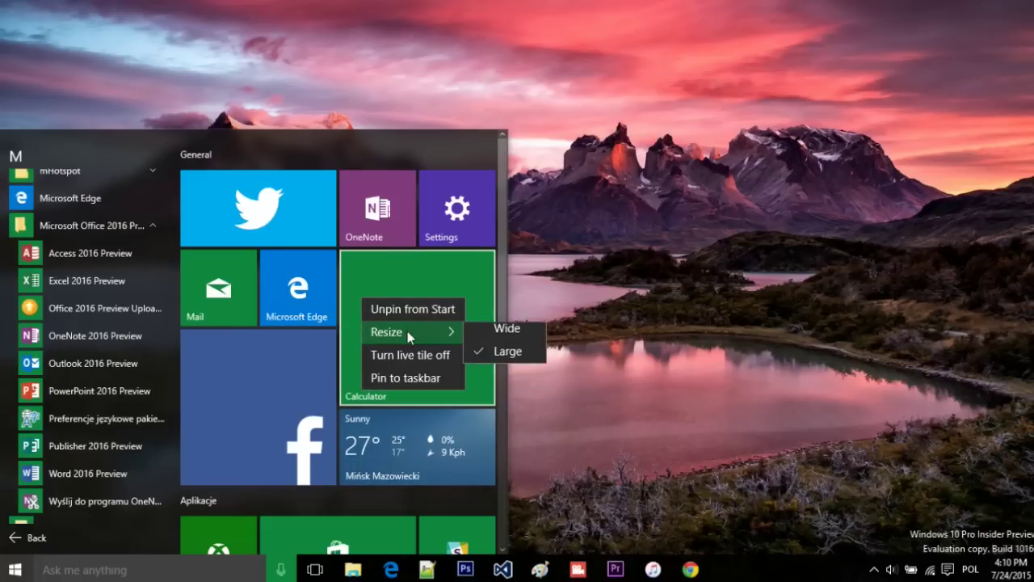
pyautogui.click(393, 149)
# Pin Outlook 2016 Preview to the Office tile group beside Excel 2016 Preview and close the Start menu
pyautogui.moveTo(500, 323); pyautogui.dragTo(521, 524)
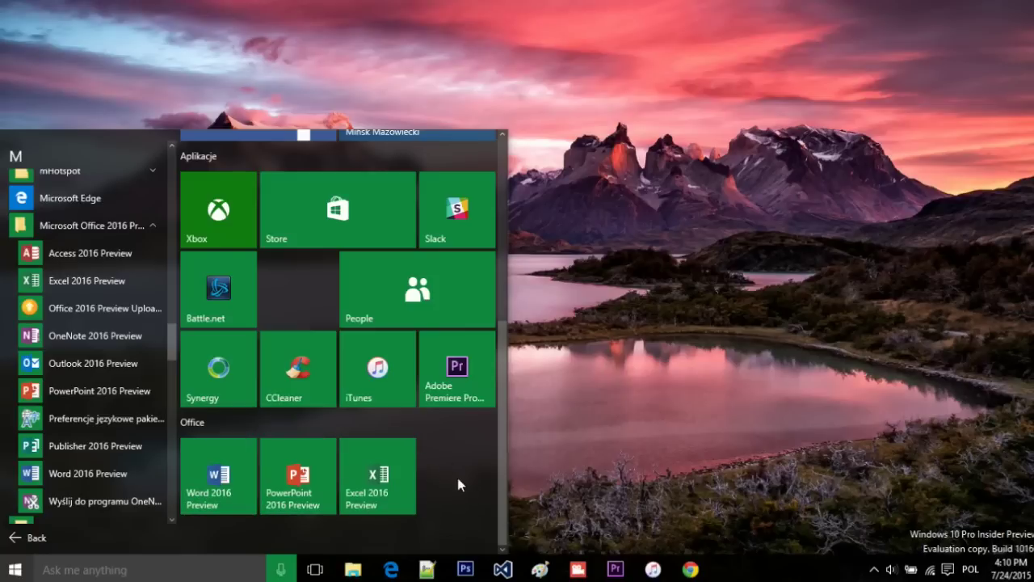
pyautogui.moveTo(164, 380); pyautogui.dragTo(450, 528)
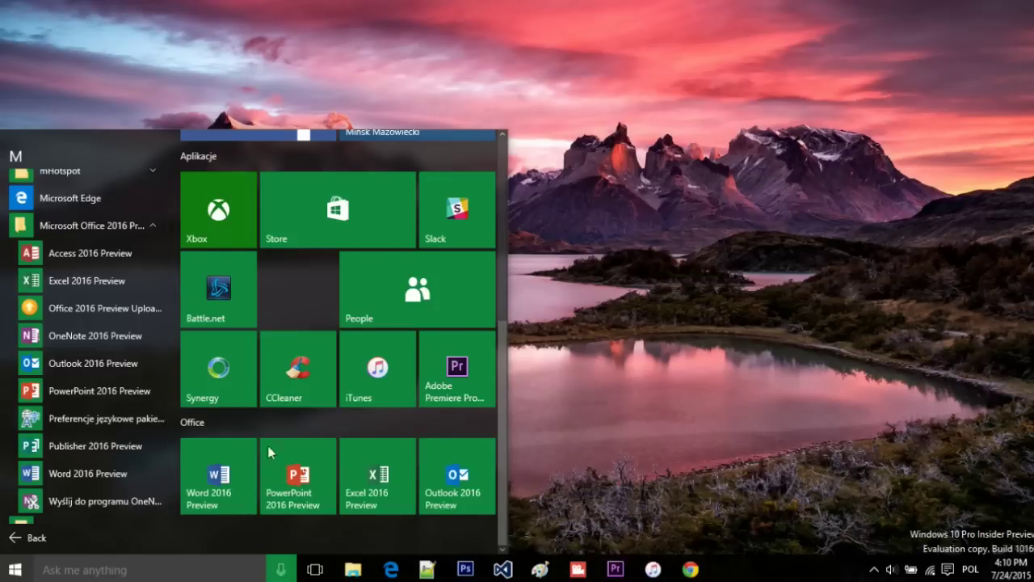
pyautogui.press('super')
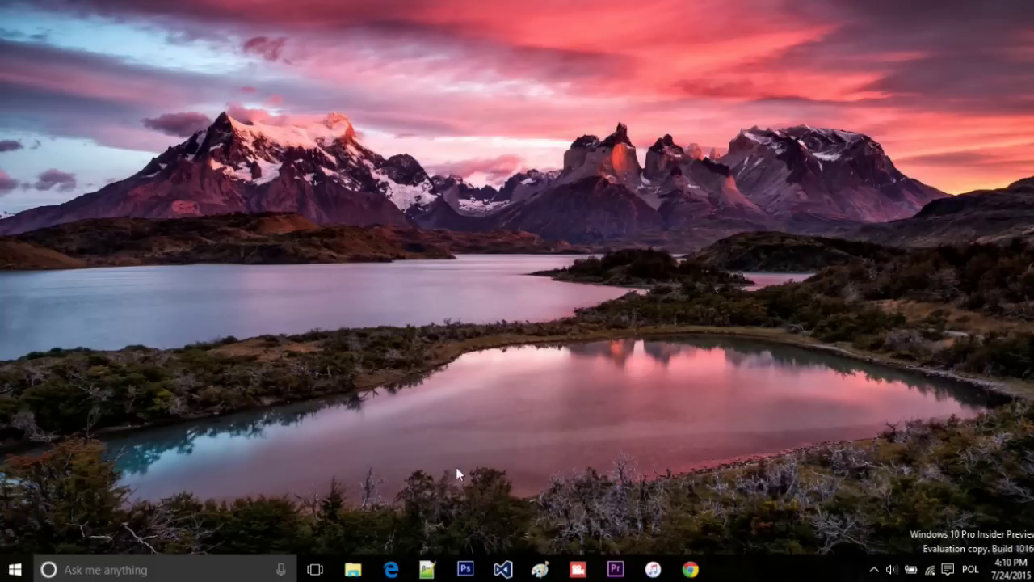
# Find TubeTycoon through search, pin it to Start and place its tile in the Aplikacje group between Battle.net and People
pyautogui.click(15, 569)
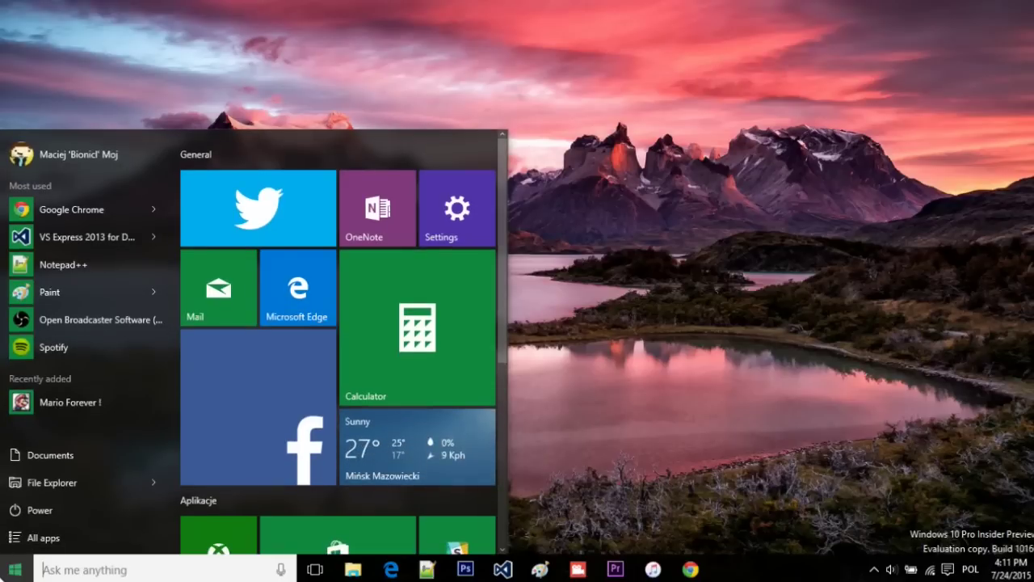
pyautogui.write('T')
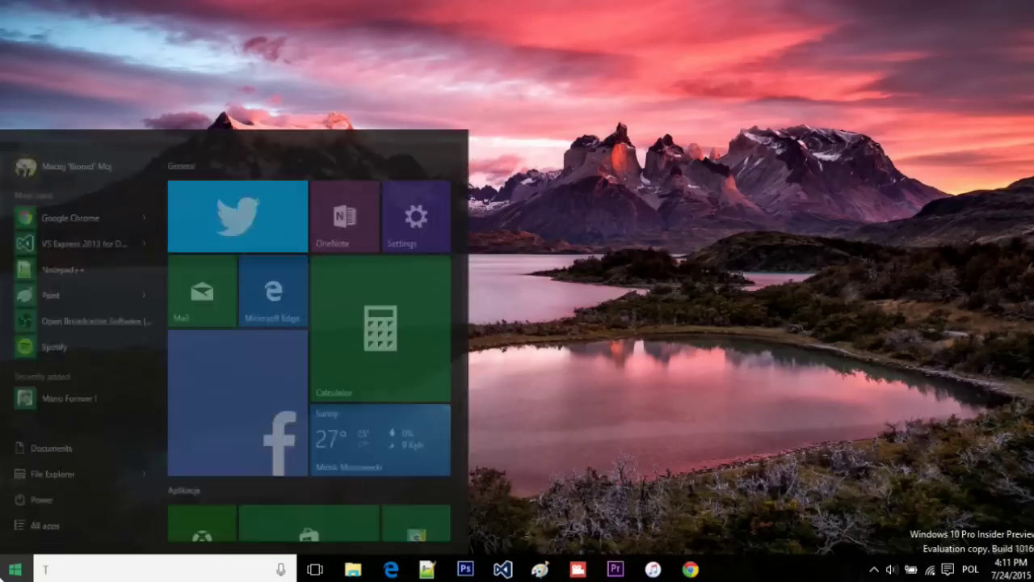
pyautogui.write('ubeTycoon')
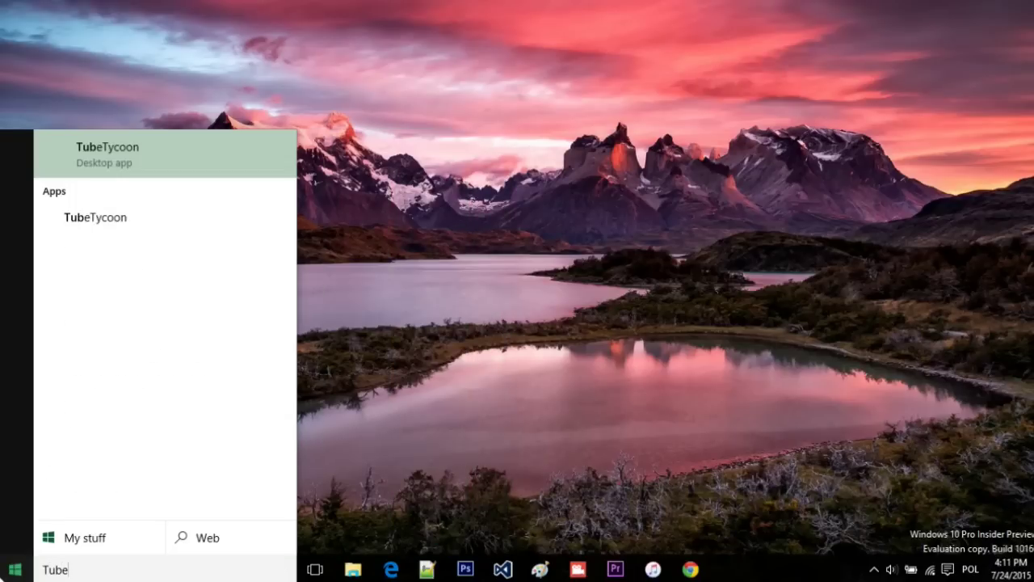
pyautogui.rightClick(95, 153)
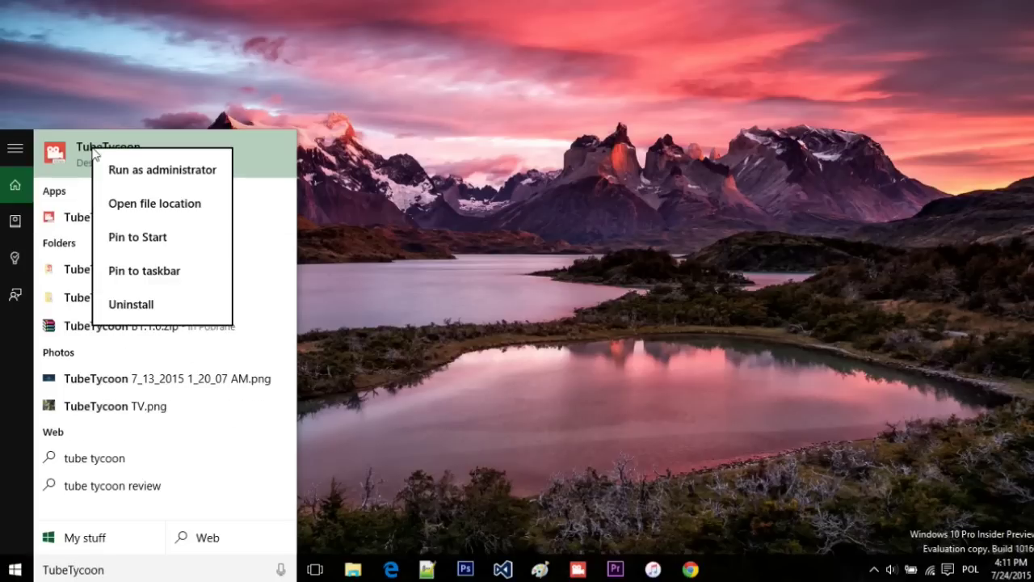
pyautogui.click(127, 235)
pyautogui.click(15, 569)
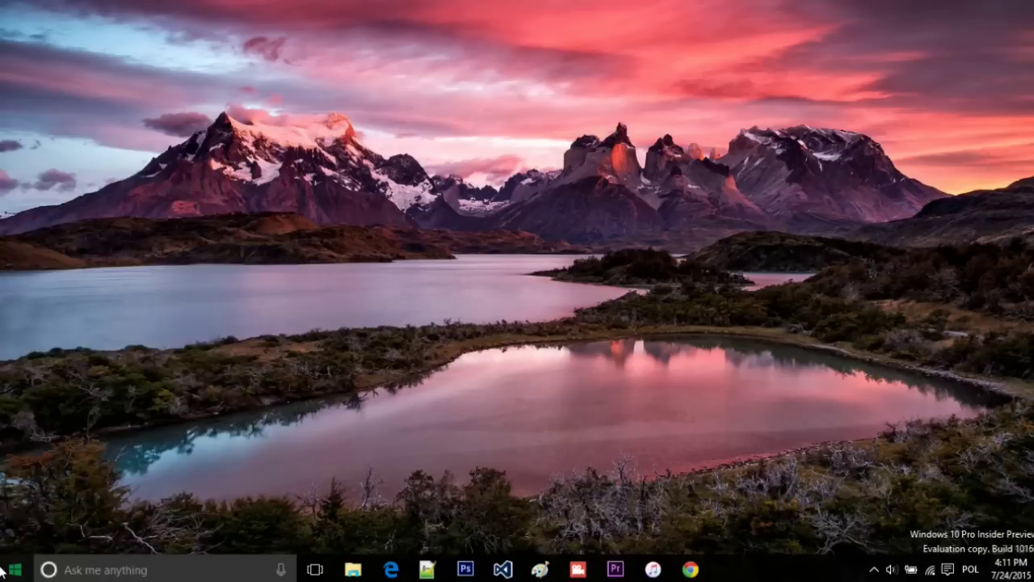
pyautogui.moveTo(218, 463); pyautogui.dragTo(311, 311)
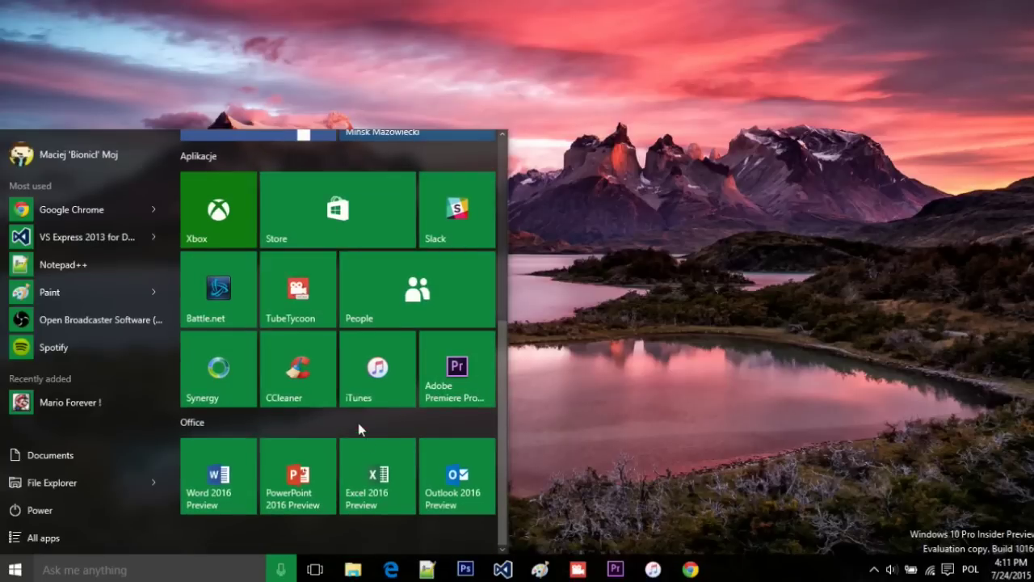
# Search for "weather" with Cortana, view the results and close the search
pyautogui.click(140, 565)
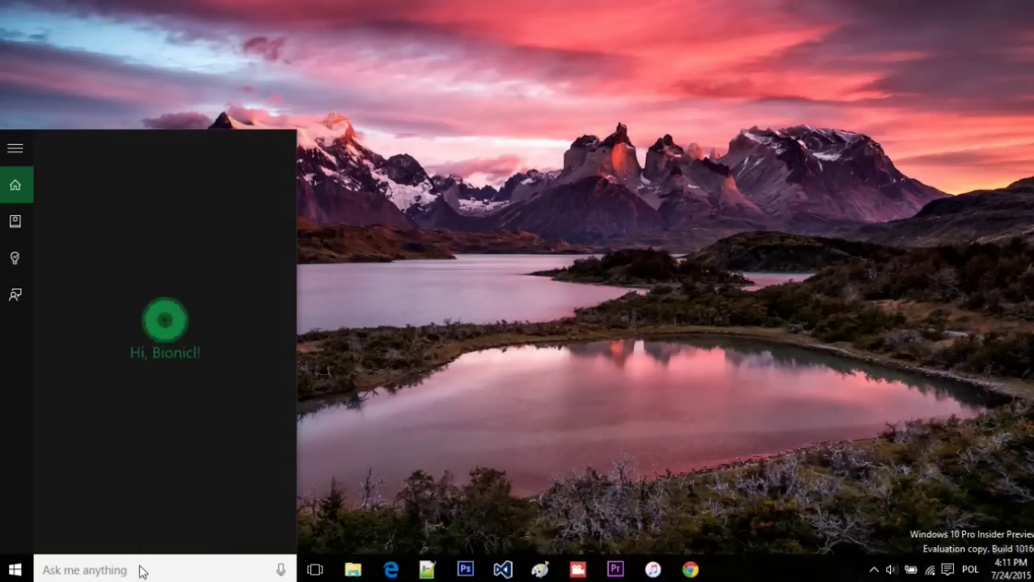
pyautogui.write('weather')
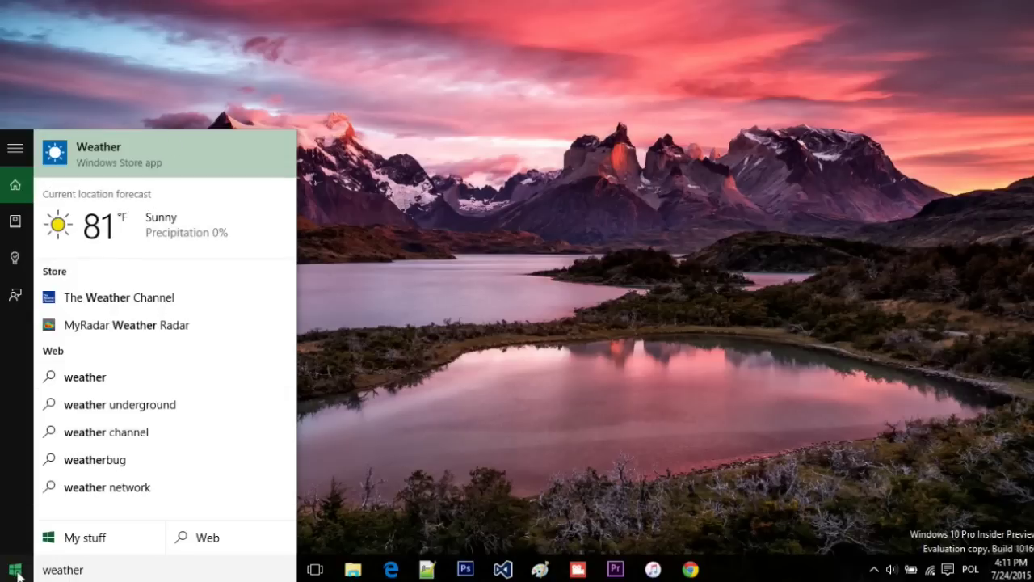
pyautogui.click(404, 476)
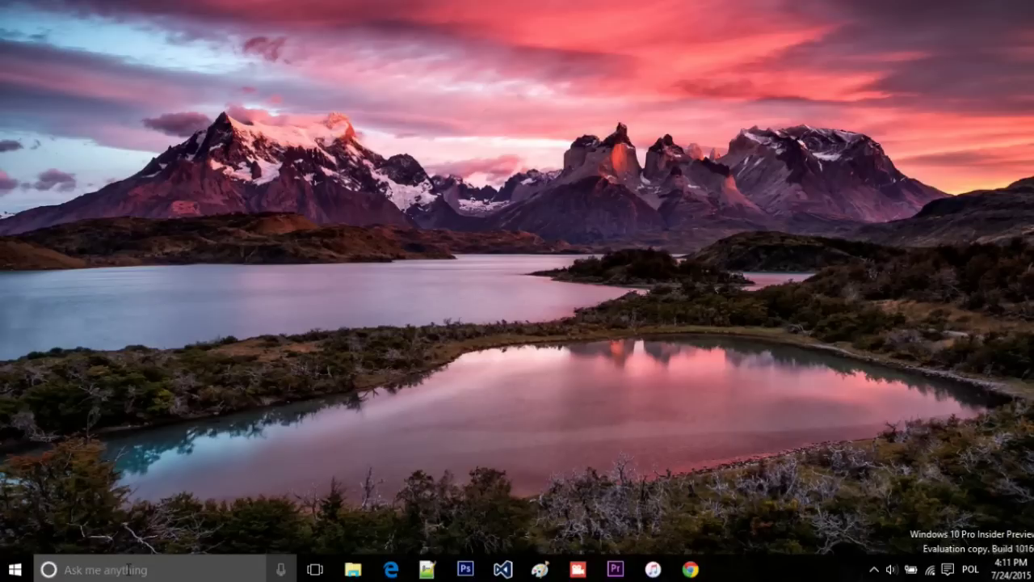
# Open Cortana's home view and look through its information cards
pyautogui.click(154, 565)
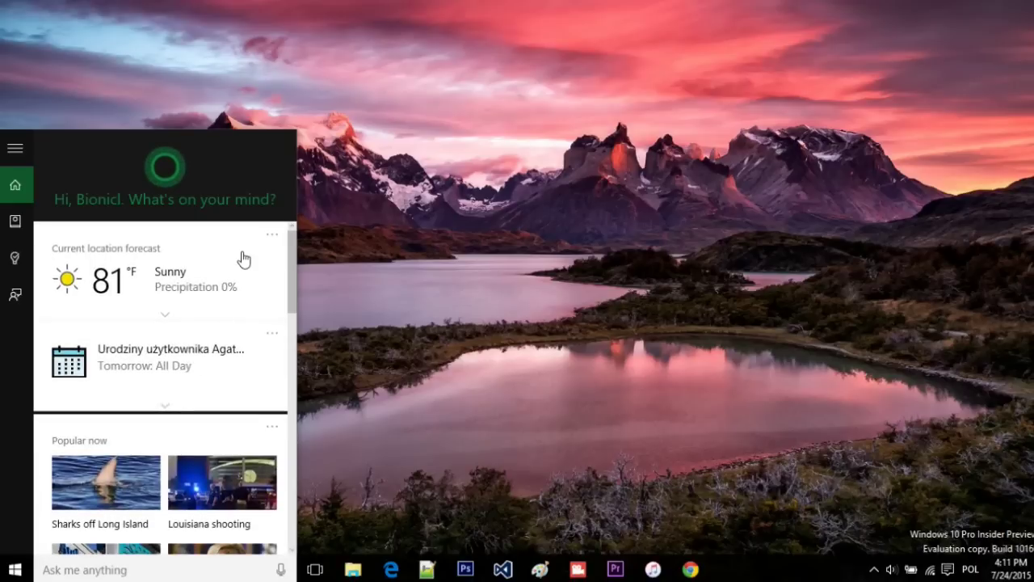
pyautogui.moveTo(294, 279)
pyautogui.mouseDown()
pyautogui.moveTo(294, 291)
pyautogui.moveTo(293, 262)
pyautogui.mouseUp()
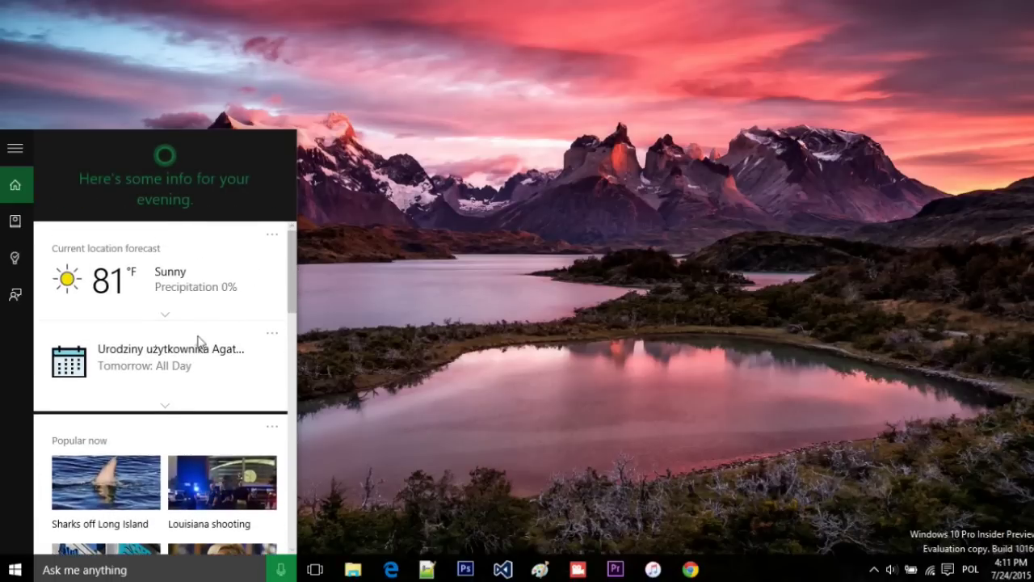
pyautogui.moveTo(296, 276); pyautogui.dragTo(290, 190)
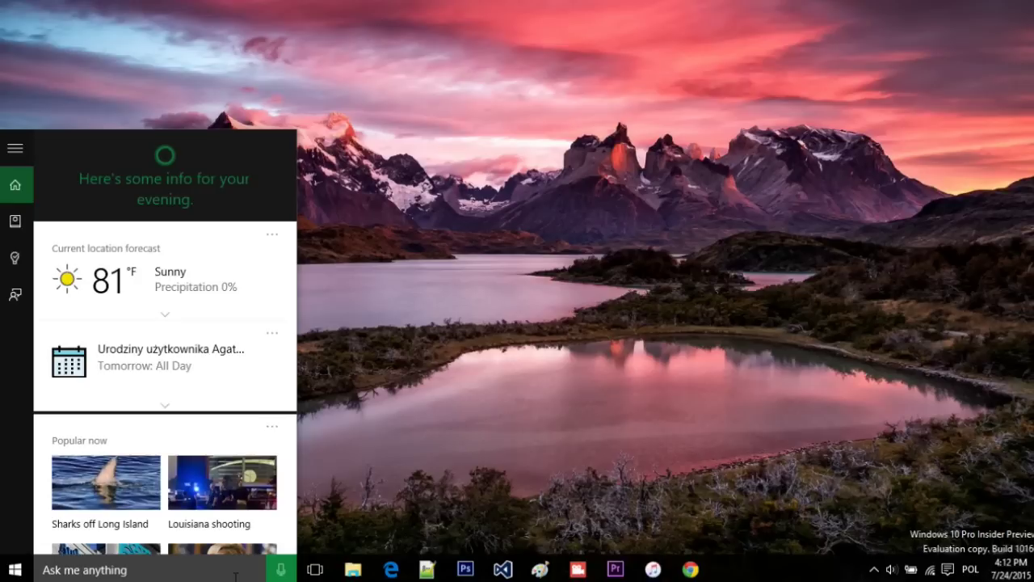
# Ask Cortana by voice "What's the weather like today?" and read through the hourly forecast
pyautogui.click(280, 570)
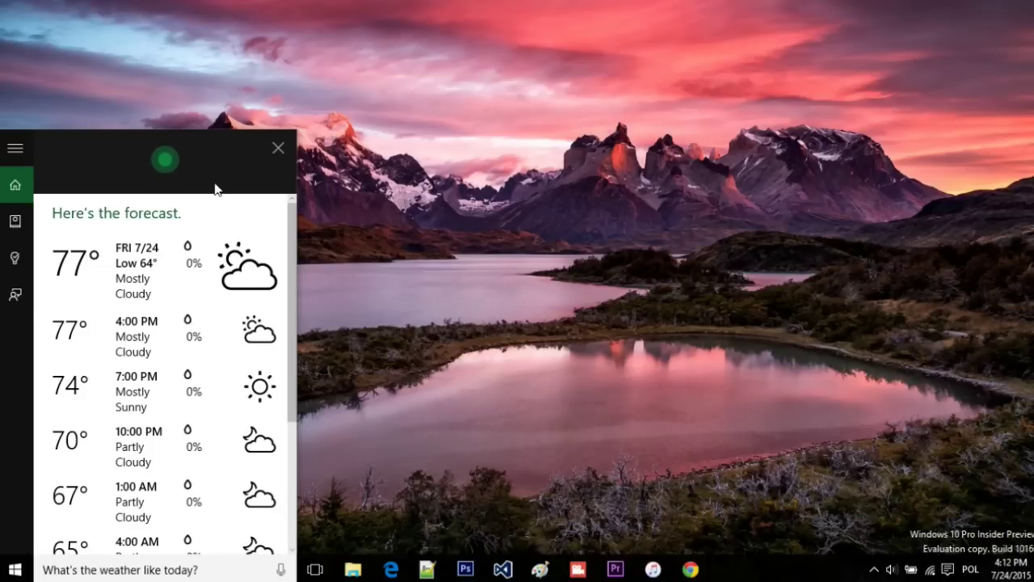
pyautogui.scroll(-3, 229, 302)
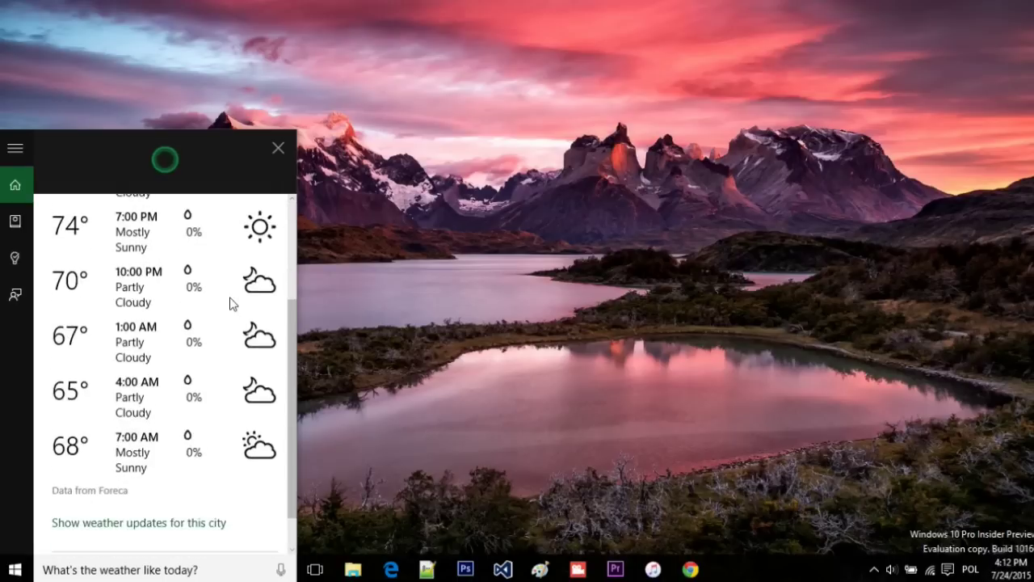
pyautogui.scroll(3, 231, 302)
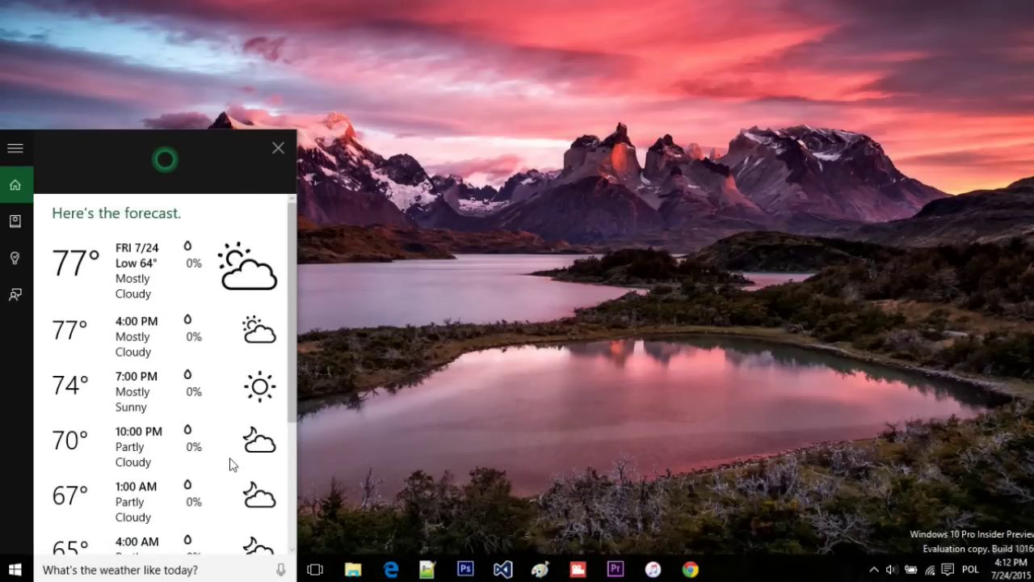
pyautogui.scroll(-3, 240, 393)
pyautogui.scroll(3, 240, 393)
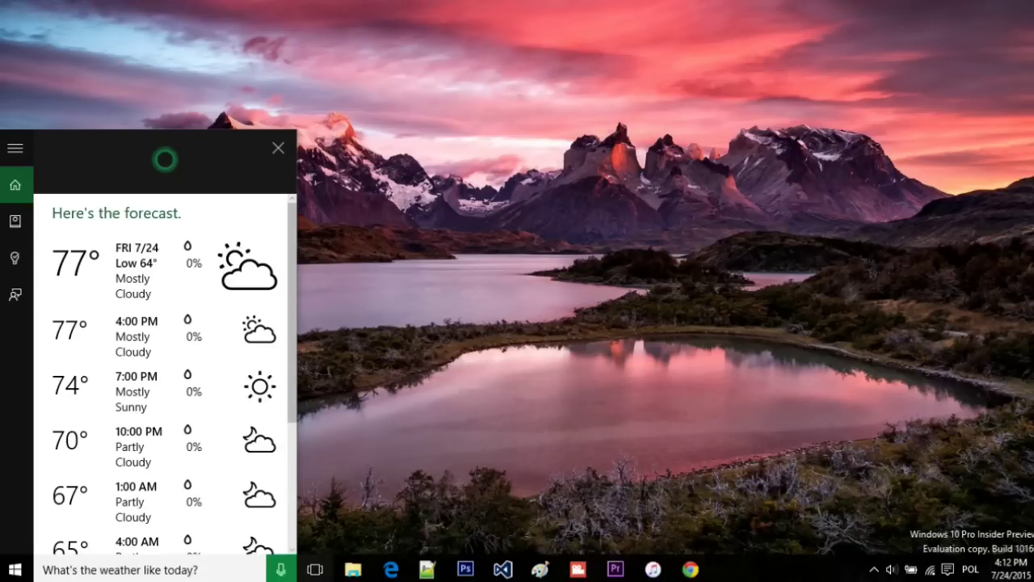
# Ask Cortana by voice "Do an impression?" and view the answer
pyautogui.click(280, 570)
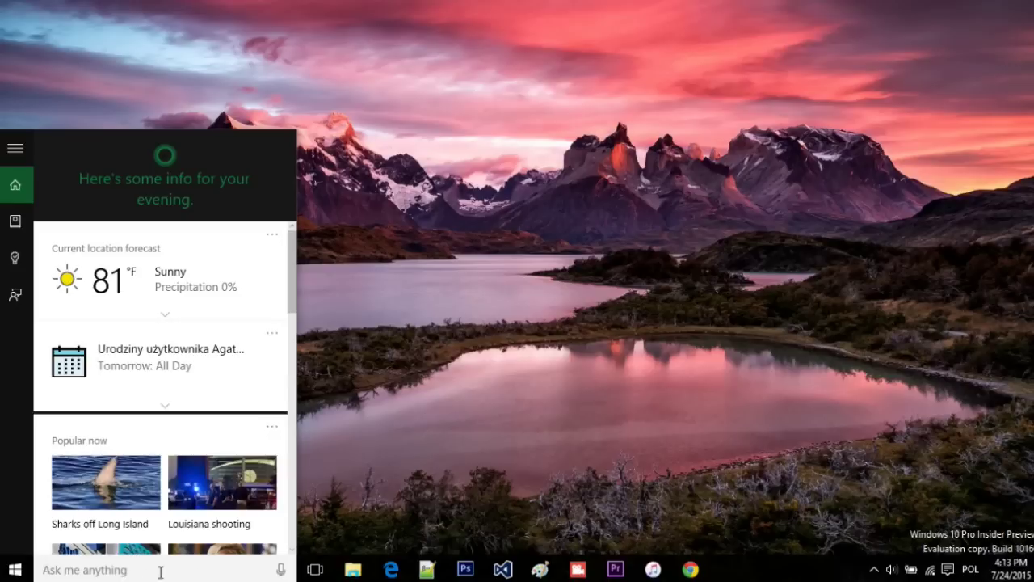
pyautogui.click(283, 572)
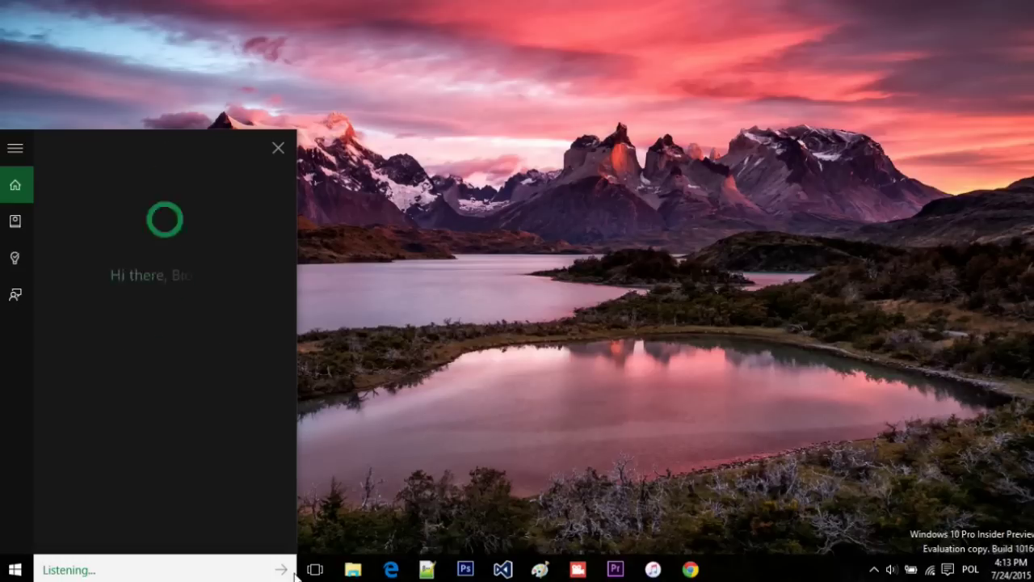
pyautogui.click(278, 570)
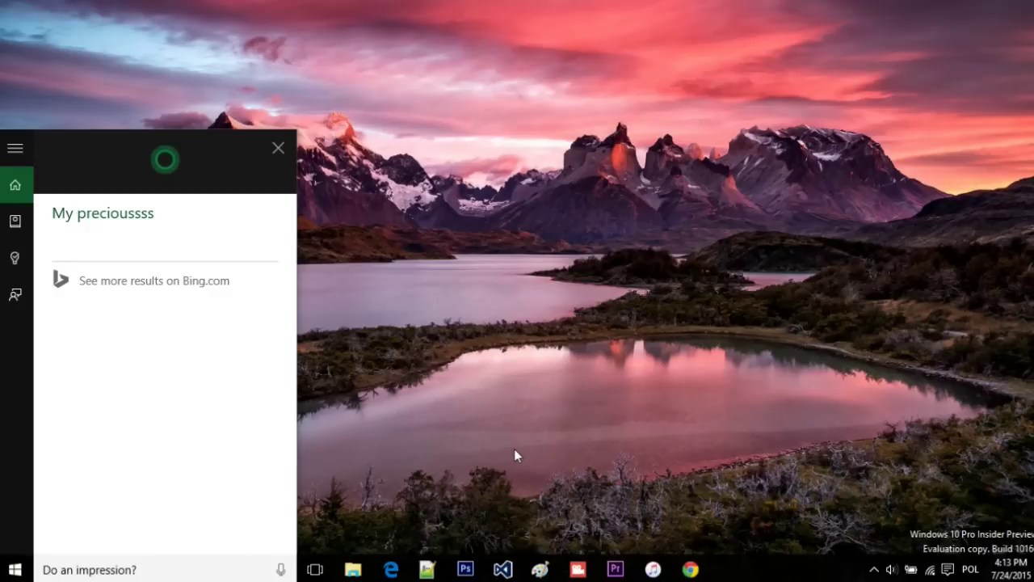
# Close Cortana, open File Explorer and snap its window to the left half of the desktop
pyautogui.click(14, 569)
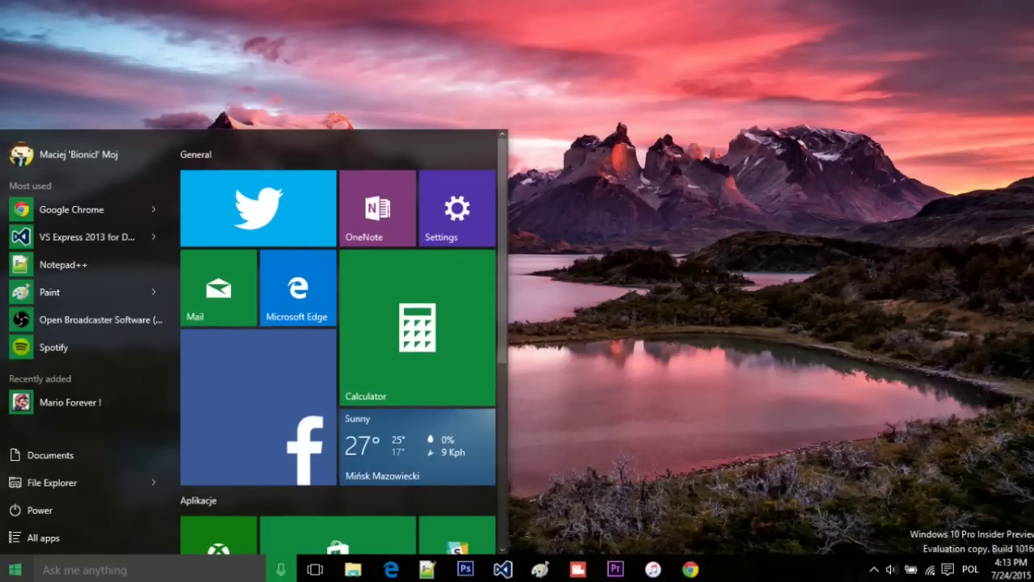
pyautogui.click(14, 569)
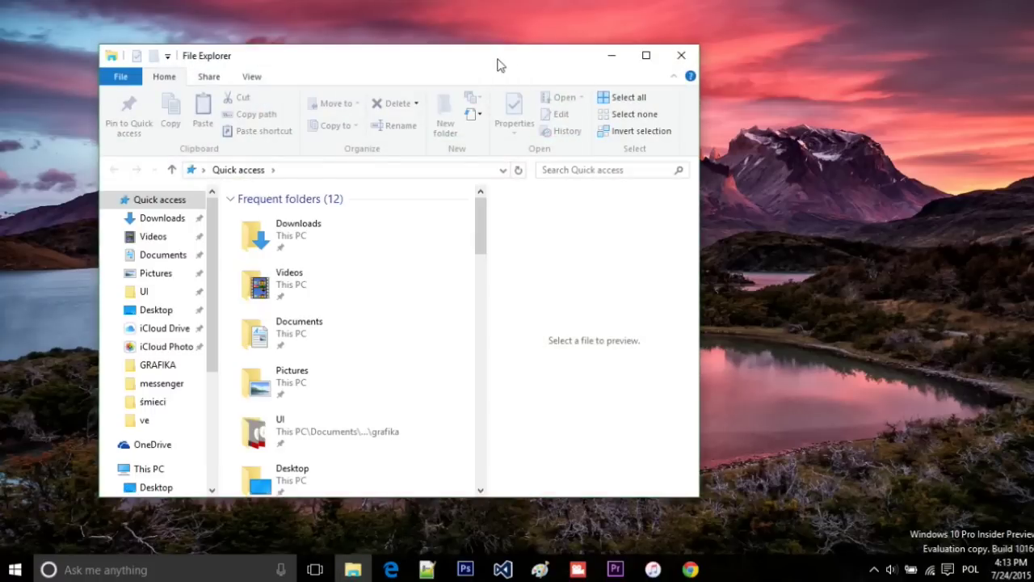
pyautogui.moveTo(517, 77); pyautogui.dragTo(1033, 72)
pyautogui.moveTo(796, 18); pyautogui.dragTo(2, 89)
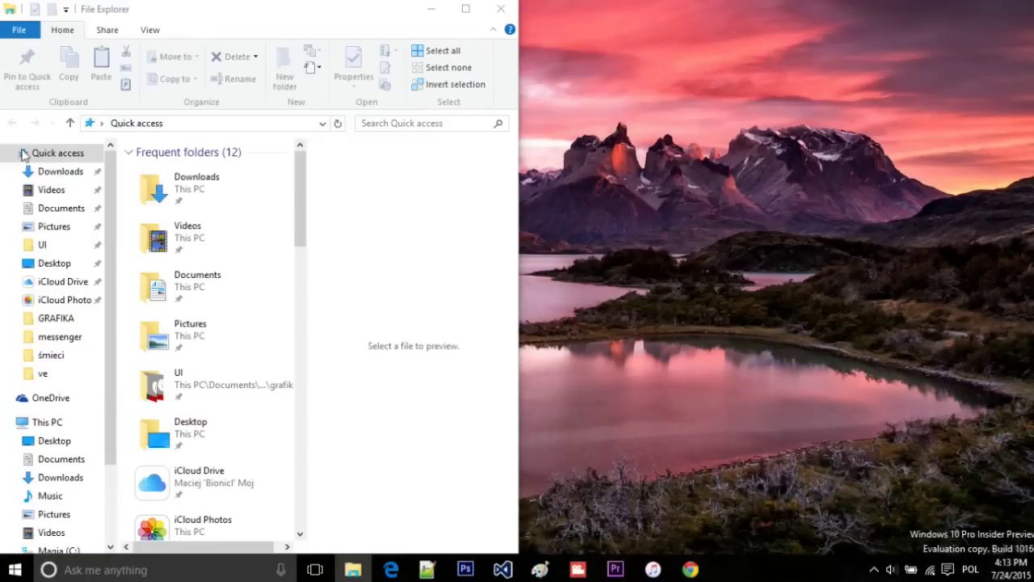
# Unsnap File Explorer, snap it to the top-right quarter of the desktop, and restore it to a floating window
pyautogui.moveTo(211, 6); pyautogui.dragTo(407, 66)
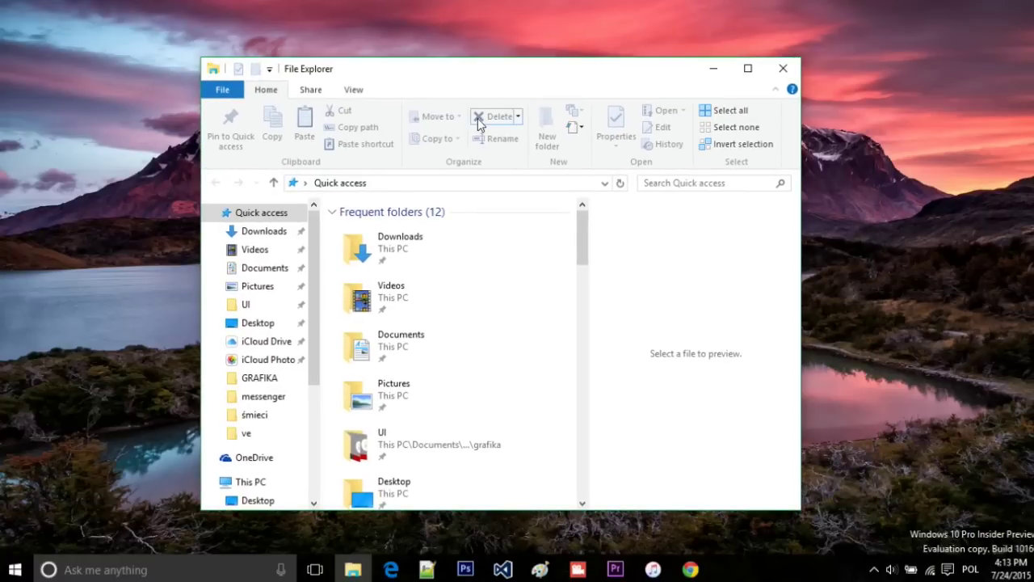
pyautogui.moveTo(461, 80); pyautogui.dragTo(1033, 2)
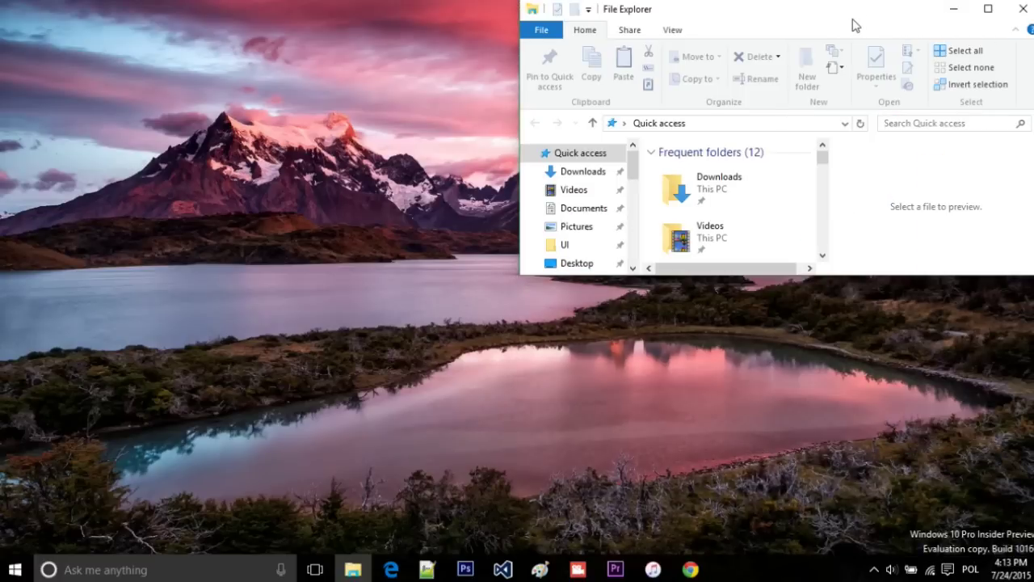
pyautogui.moveTo(859, 21); pyautogui.dragTo(517, 58)
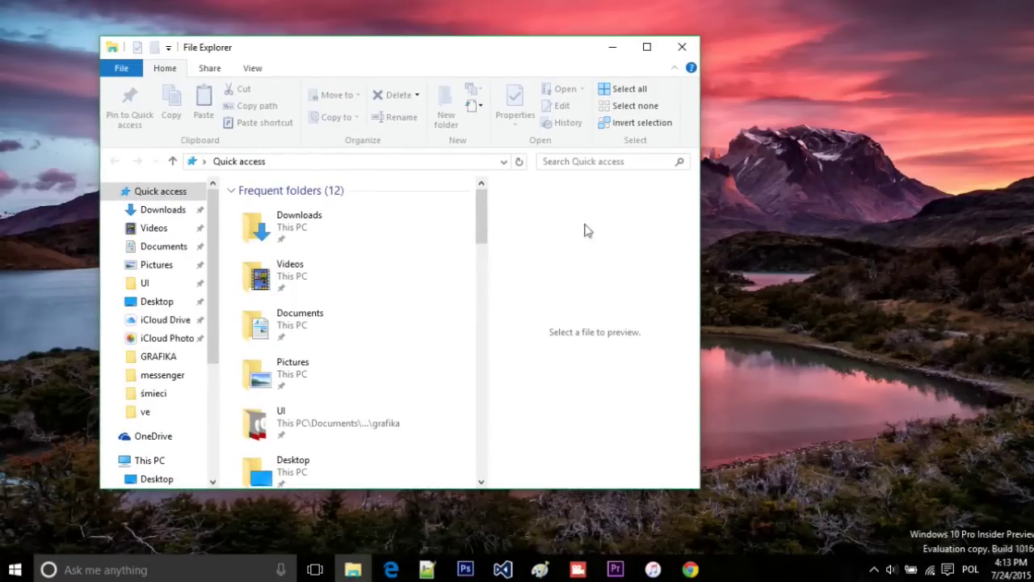
# Open Paint and Notepad, and restore the maximized Paint window to a floating window
pyautogui.click(541, 570)
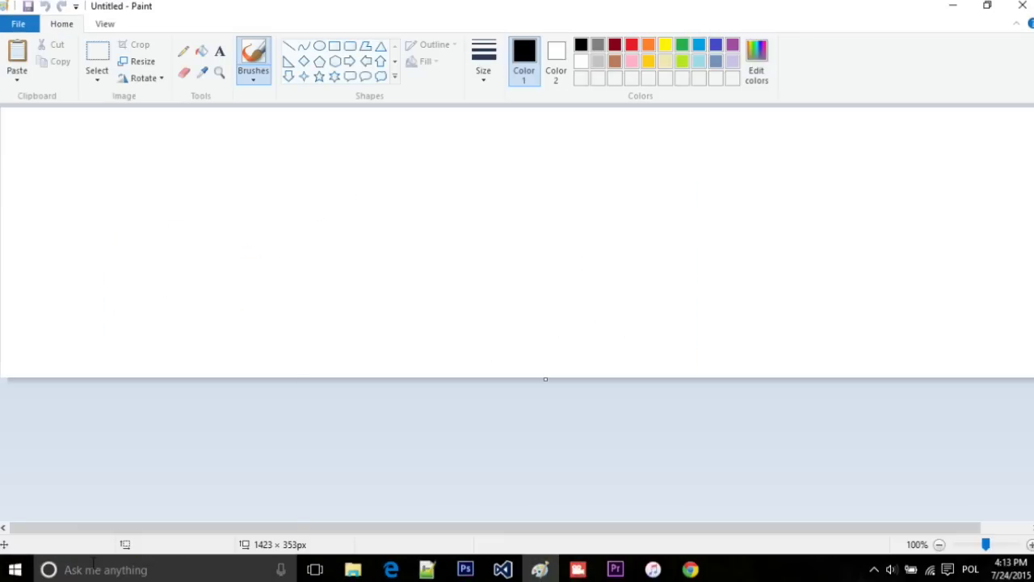
pyautogui.click(92, 569)
pyautogui.write('notepad')
pyautogui.press('Return')
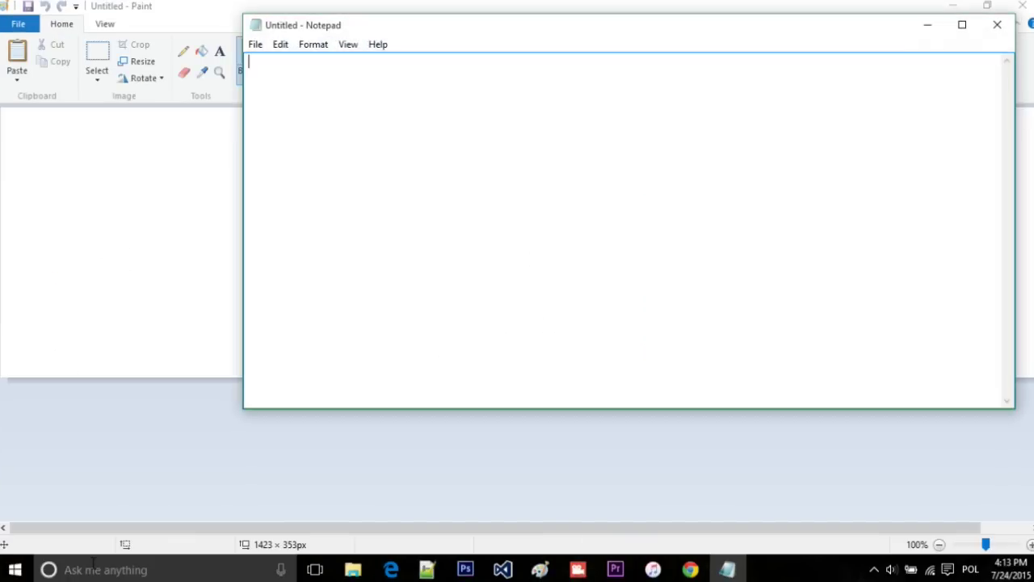
pyautogui.moveTo(236, 11)
pyautogui.mouseDown()
pyautogui.moveTo(226, 28)
pyautogui.moveTo(294, 121)
pyautogui.moveTo(274, 128)
pyautogui.mouseUp()
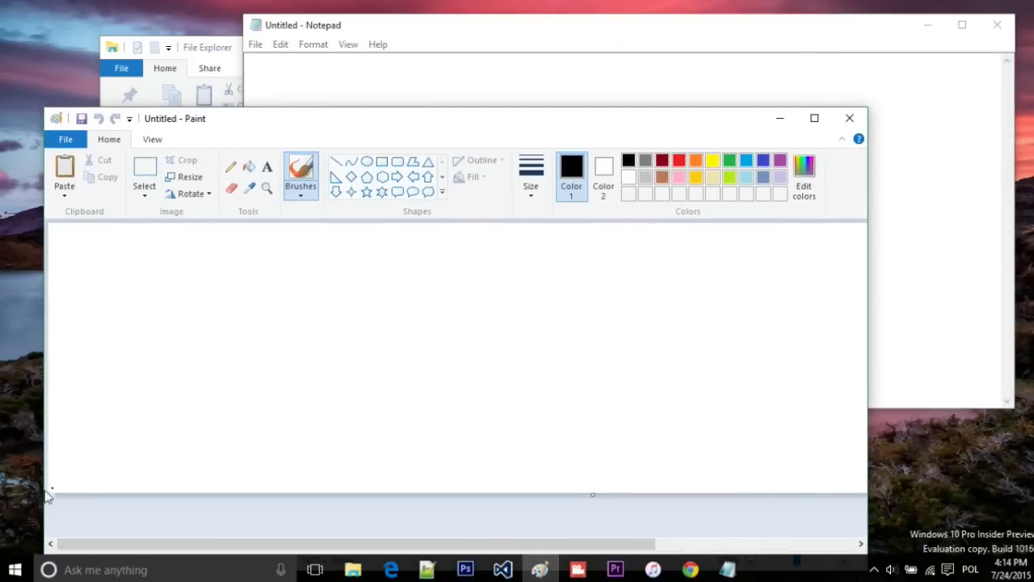
# Snap Notepad to the right half and Paint to the left half, and draw a smiley face in Paint
pyautogui.moveTo(420, 33)
pyautogui.mouseDown()
pyautogui.moveTo(477, 165)
pyautogui.moveTo(343, 103)
pyautogui.moveTo(813, 113)
pyautogui.moveTo(1028, 142)
pyautogui.mouseUp()
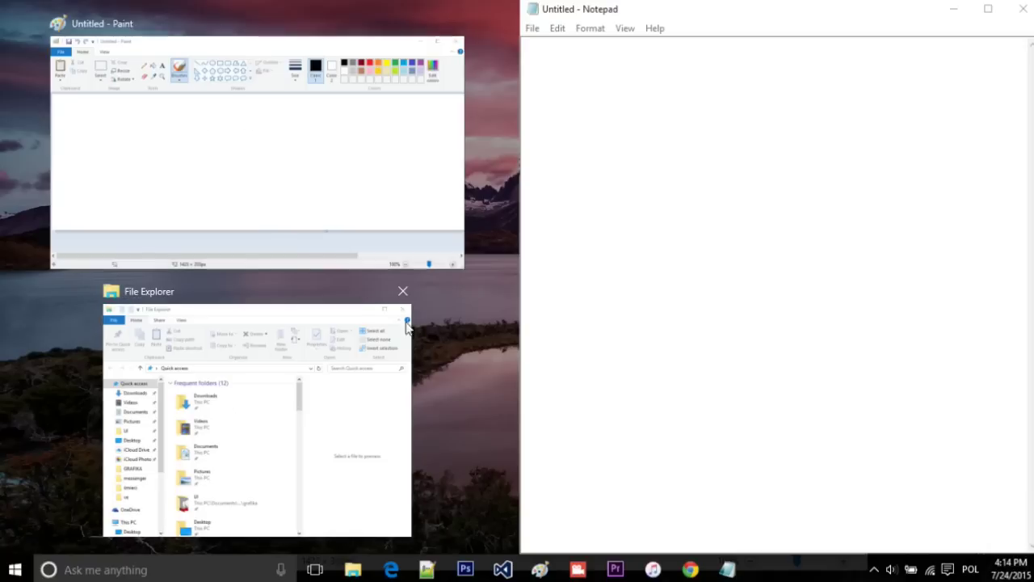
pyautogui.click(296, 110)
pyautogui.moveTo(140, 172); pyautogui.dragTo(136, 201)
pyautogui.moveTo(217, 155); pyautogui.dragTo(210, 193)
pyautogui.moveTo(57, 204)
pyautogui.mouseDown()
pyautogui.moveTo(69, 227)
pyautogui.moveTo(215, 246)
pyautogui.moveTo(250, 211)
pyautogui.mouseUp()
# Snap Notepad to the bottom-right quarter and fill the top-right quarter with File Explorer
pyautogui.moveTo(633, 12)
pyautogui.mouseDown()
pyautogui.moveTo(750, 86)
pyautogui.moveTo(1033, 410)
pyautogui.moveTo(1033, 578)
pyautogui.mouseUp()
pyautogui.click(754, 145)
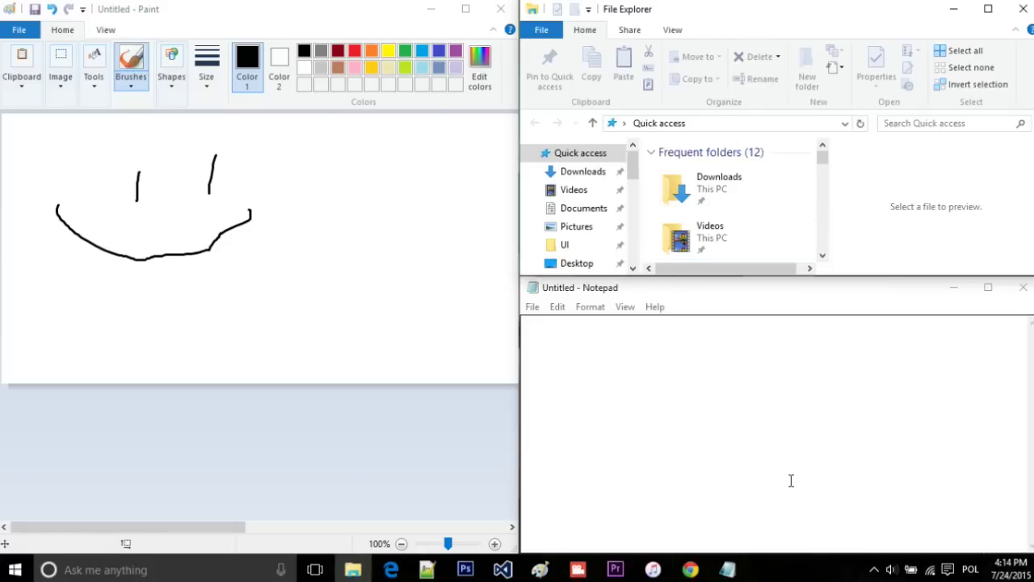
# Unsnap the Paint, File Explorer and Notepad windows so they float over the desktop
pyautogui.moveTo(372, 16); pyautogui.dragTo(449, 68)
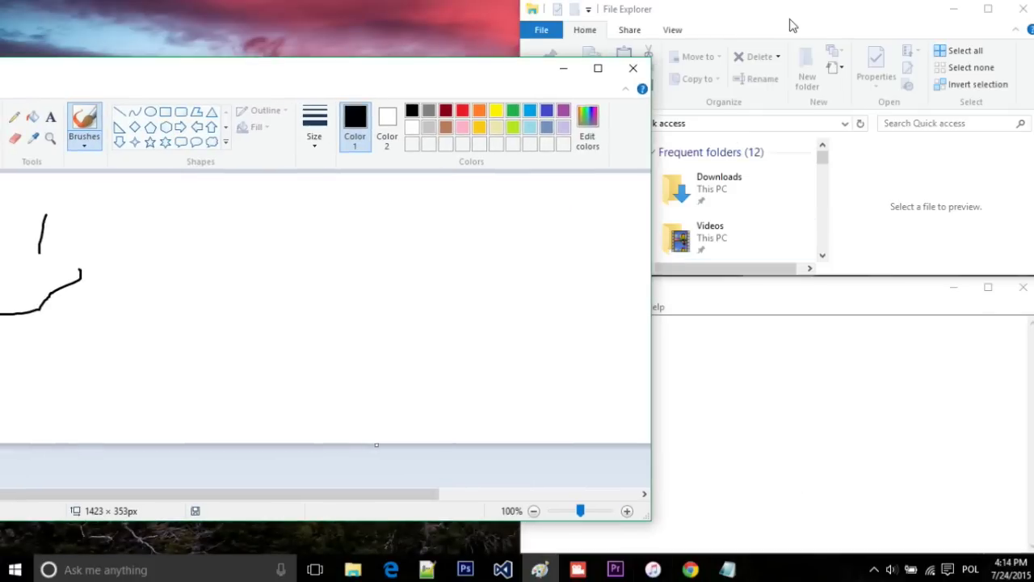
pyautogui.moveTo(792, 26); pyautogui.dragTo(455, 76)
pyautogui.moveTo(795, 282); pyautogui.dragTo(730, 177)
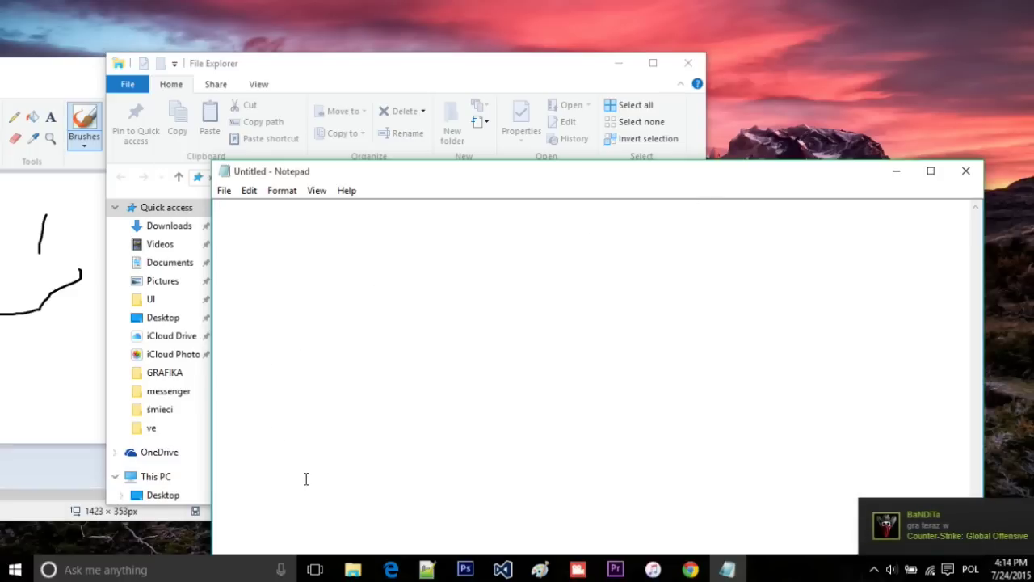
# Create a second virtual desktop, view it, and return to Desktop 1
pyautogui.click(315, 569)
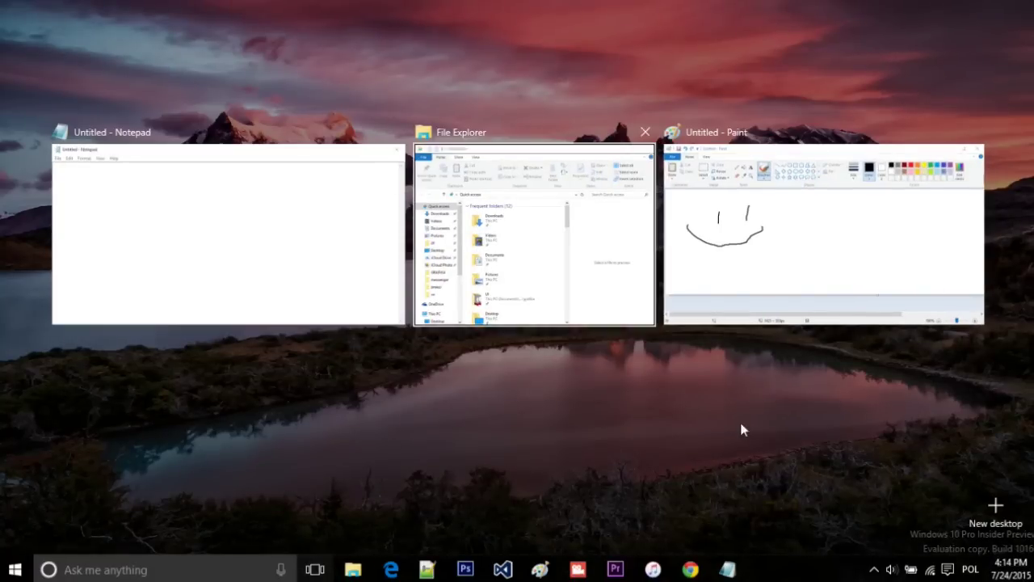
pyautogui.click(994, 514)
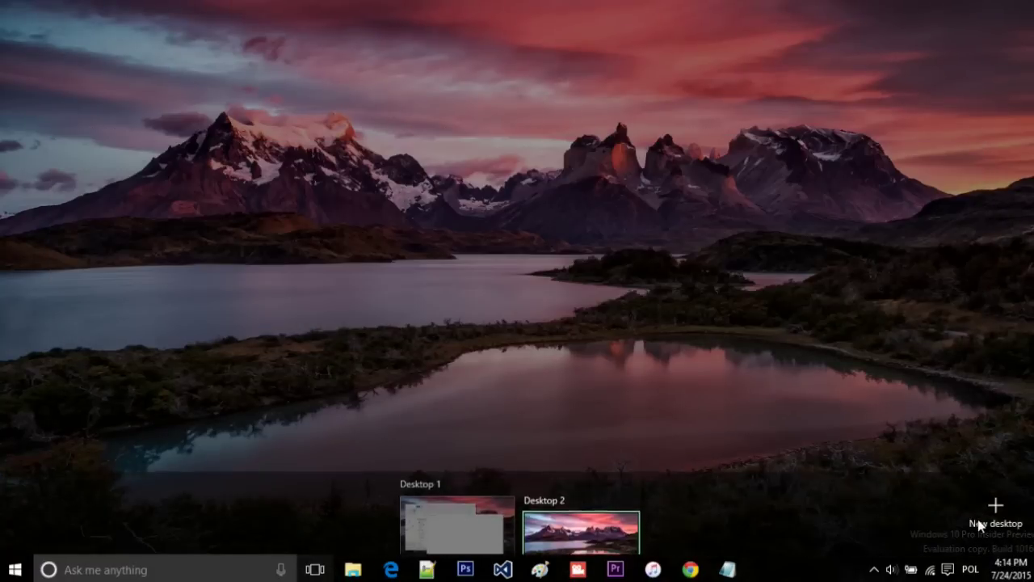
pyautogui.click(572, 525)
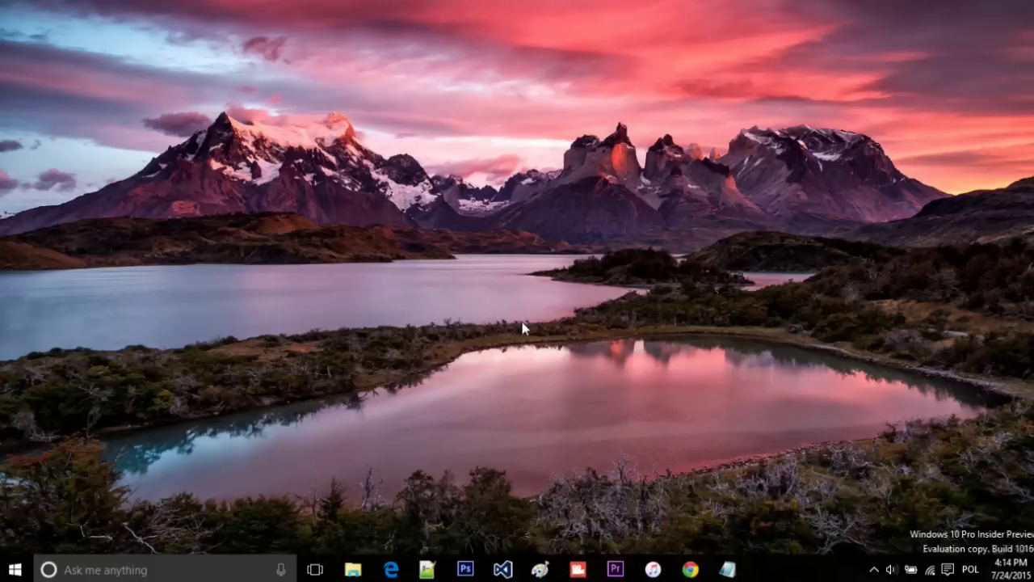
pyautogui.click(315, 569)
pyautogui.click(411, 520)
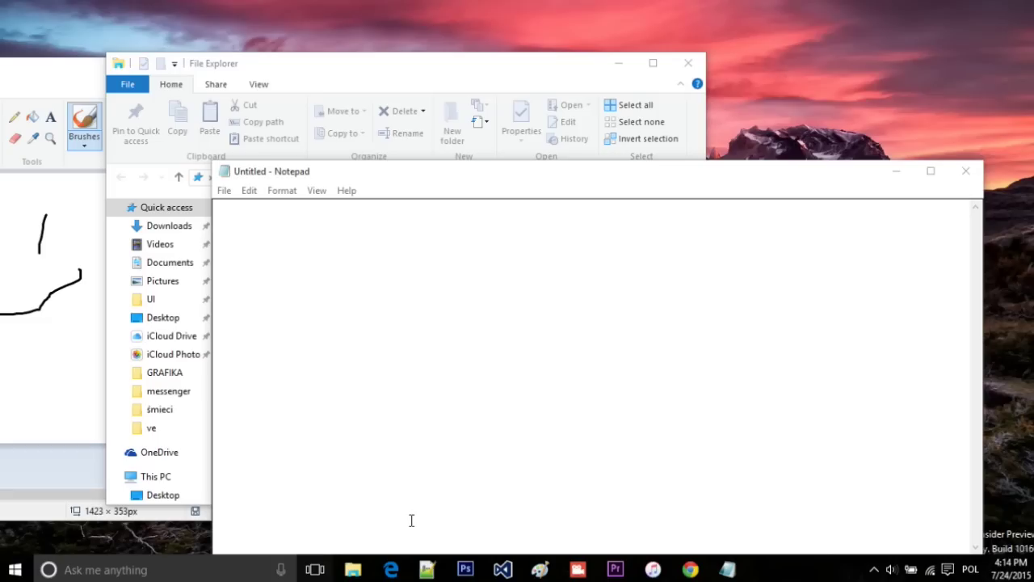
# Move the Notepad and File Explorer windows from Desktop 1 to Desktop 2 in Task View
pyautogui.click(317, 568)
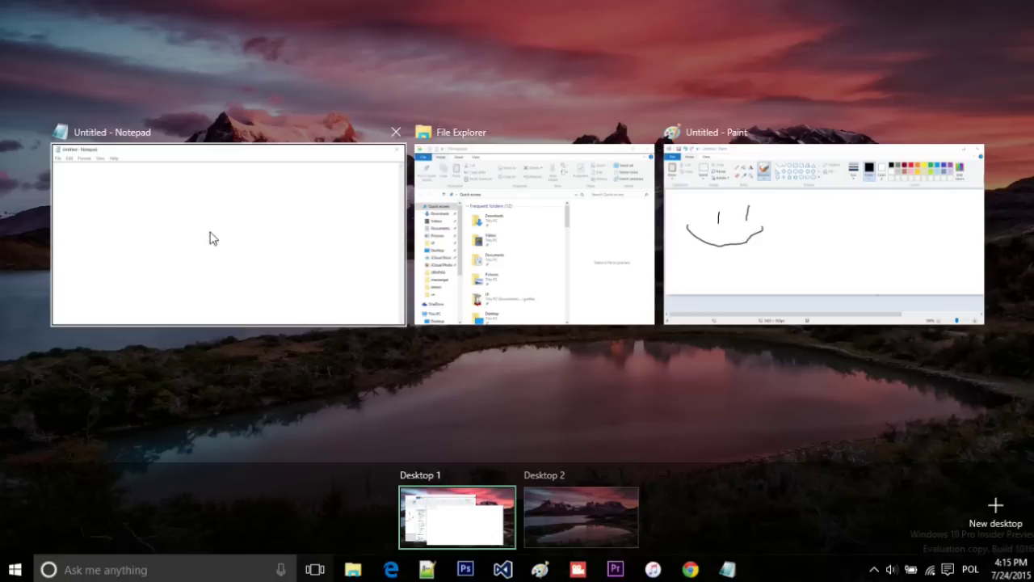
pyautogui.moveTo(208, 235); pyautogui.dragTo(605, 520)
pyautogui.moveTo(468, 275)
pyautogui.mouseDown()
pyautogui.moveTo(563, 396)
pyautogui.moveTo(605, 509)
pyautogui.mouseUp()
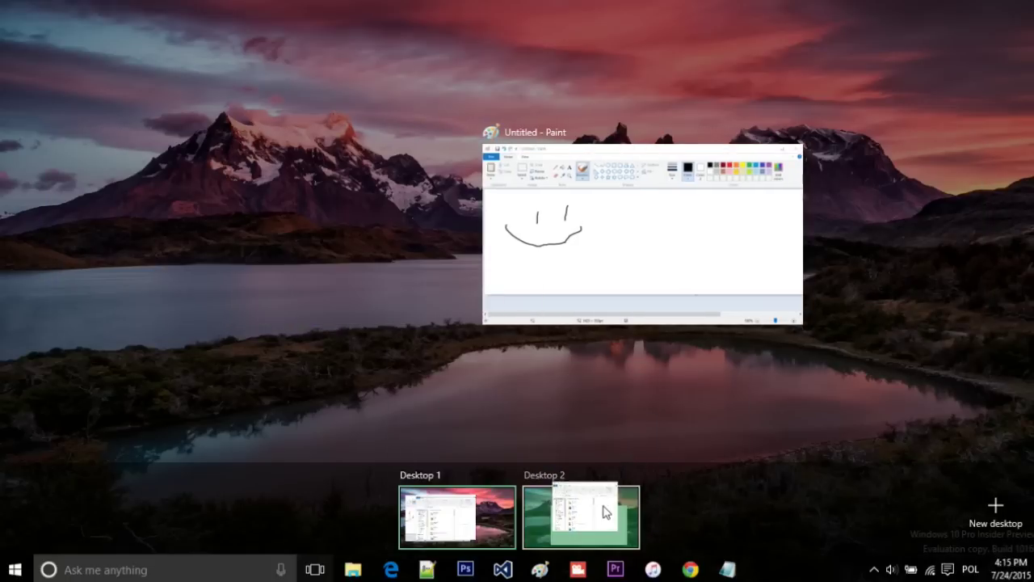
# Reposition Paint fully into view on Desktop 1, and switch to Desktop 2 and move the Notepad window higher
pyautogui.click(457, 518)
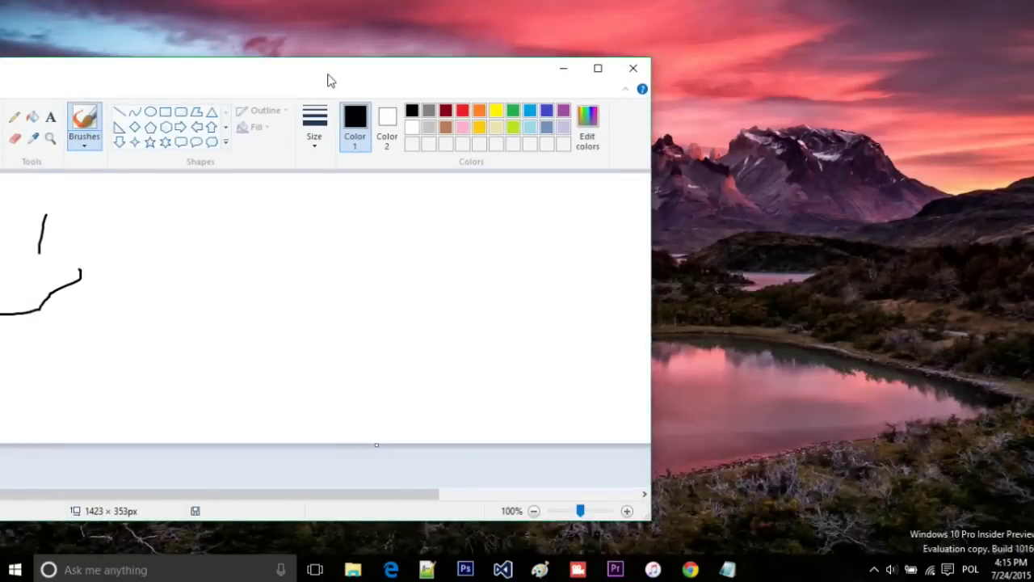
pyautogui.moveTo(321, 76); pyautogui.dragTo(566, 46)
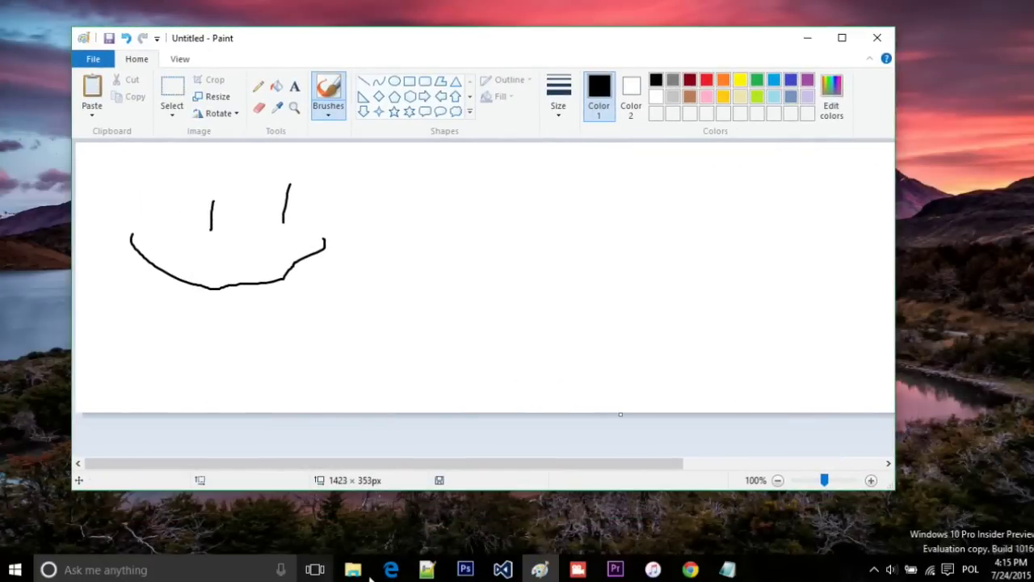
pyautogui.click(316, 570)
pyautogui.click(545, 496)
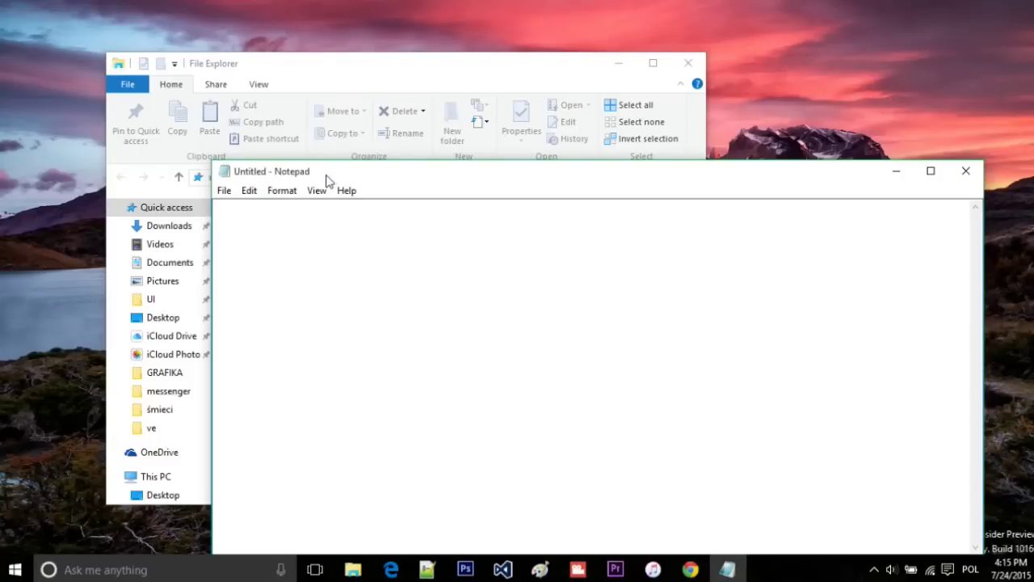
pyautogui.moveTo(328, 177); pyautogui.dragTo(363, 111)
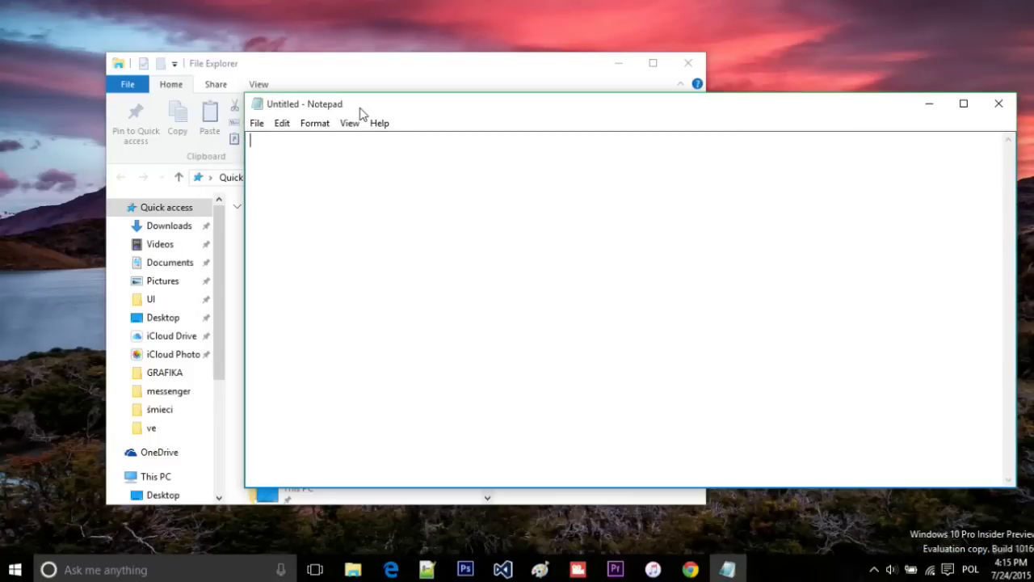
# Switch to Desktop 1 and back to Desktop 2, and reposition the Notepad window
pyautogui.press('ctrl+super+Left')
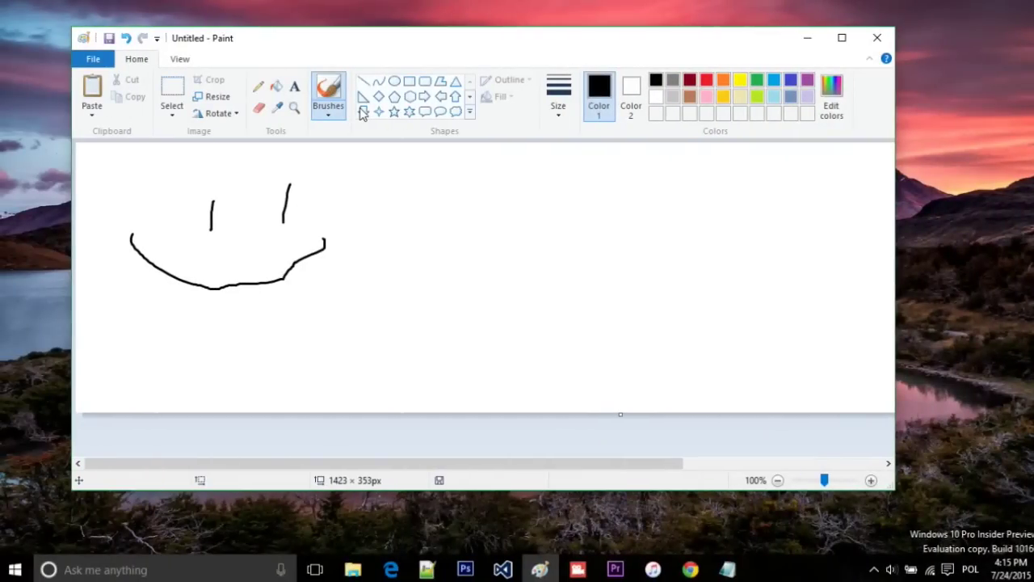
pyautogui.press('ctrl+super+Right')
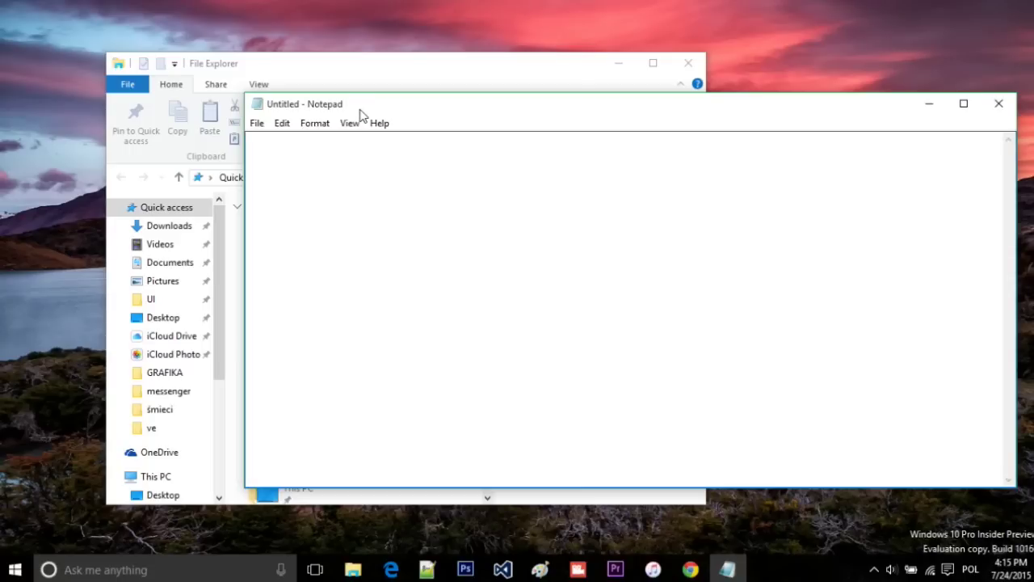
pyautogui.moveTo(361, 115); pyautogui.dragTo(288, 94)
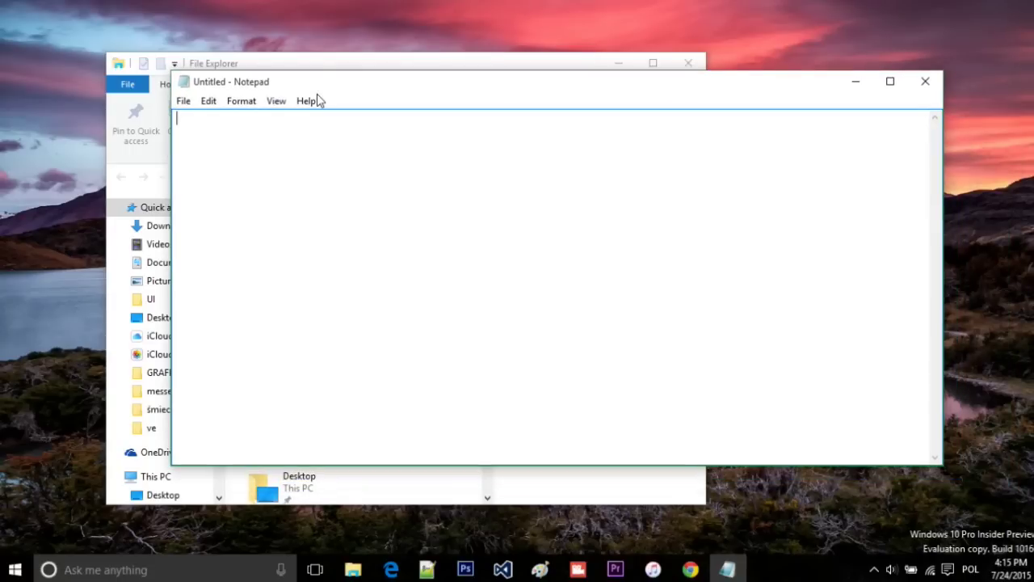
# Jump to the open Paint window on its desktop, minimize it, and reposition Notepad on the other desktop
pyautogui.click(539, 570)
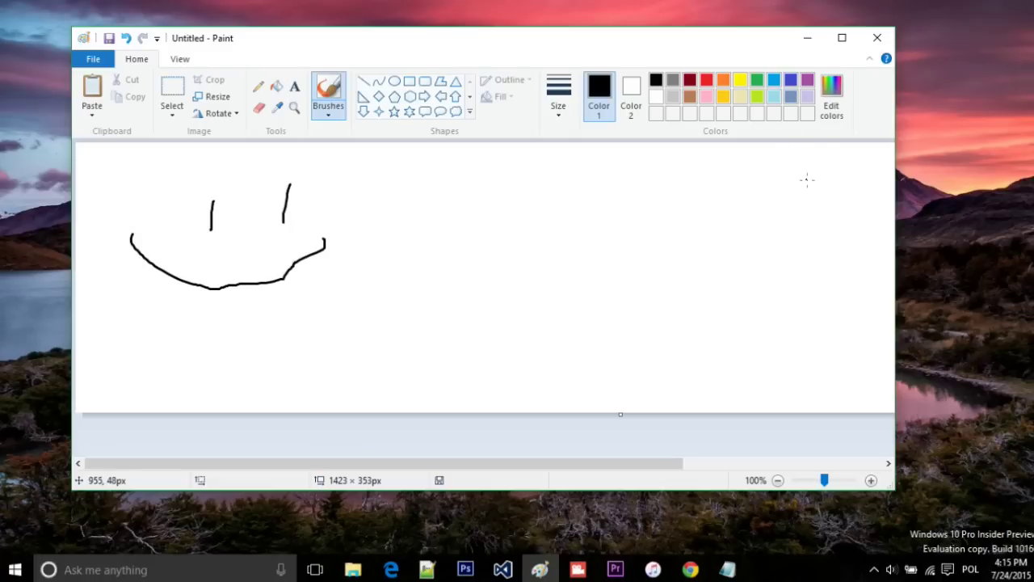
pyautogui.click(805, 40)
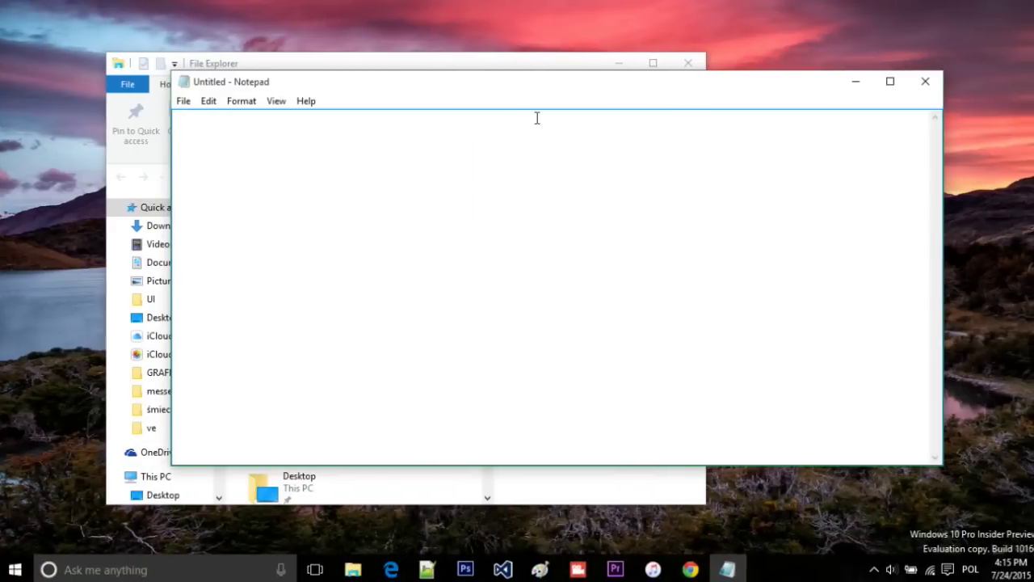
pyautogui.moveTo(501, 84); pyautogui.dragTo(373, 149)
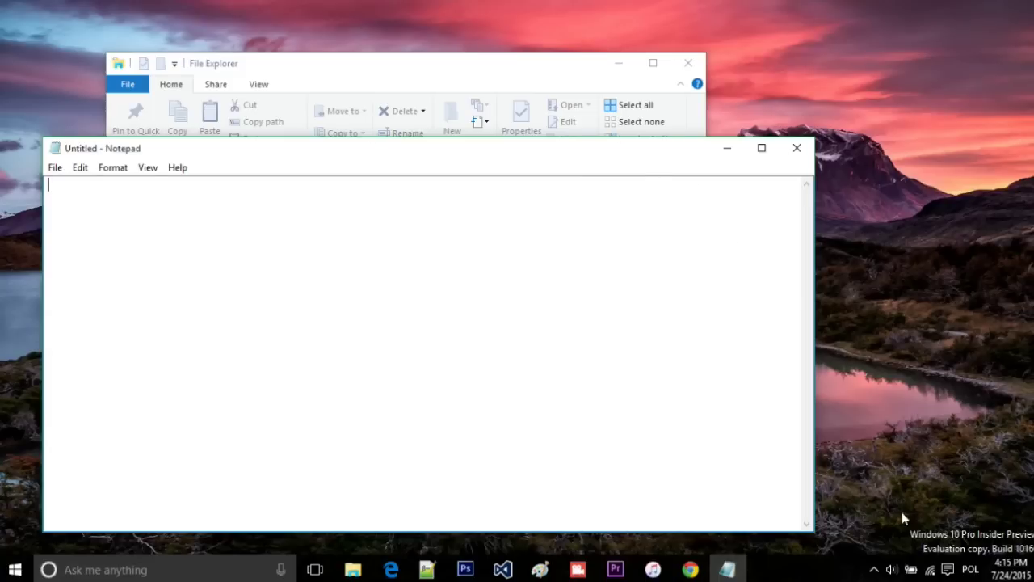
# Open Action Center and look through its quick actions in the expanded and collapsed views
pyautogui.click(948, 568)
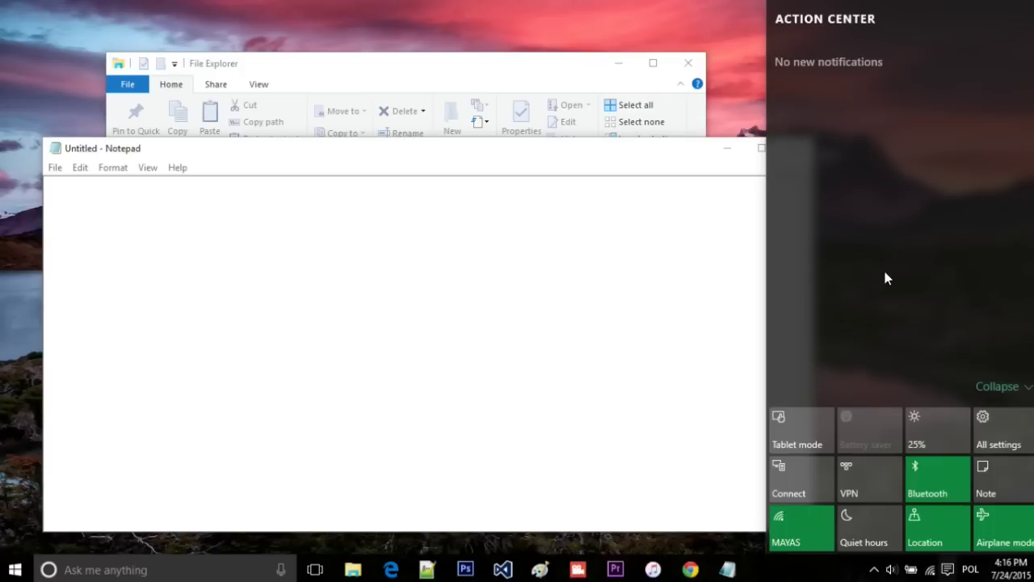
pyautogui.click(999, 391)
pyautogui.click(997, 484)
pyautogui.click(1002, 387)
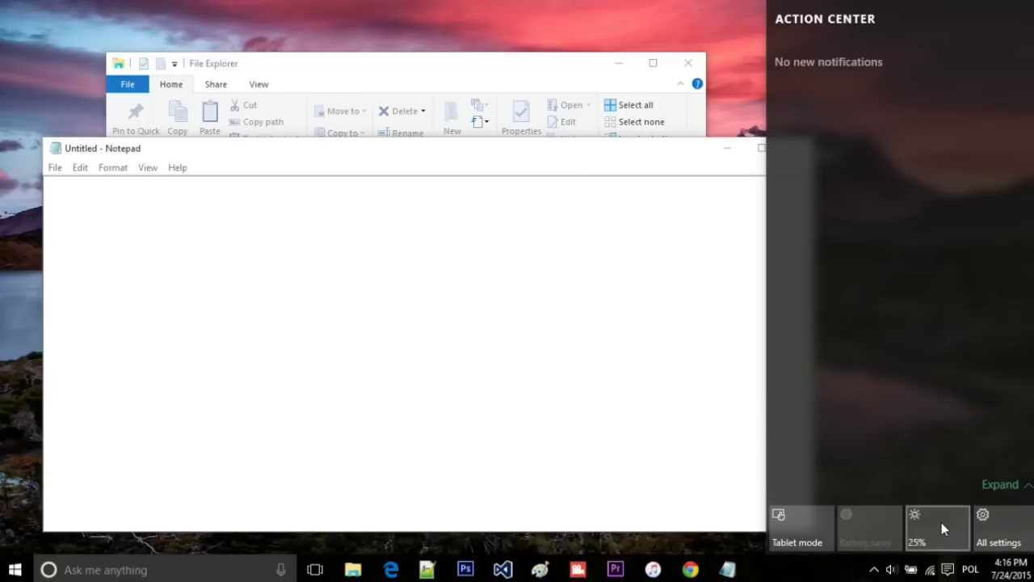
pyautogui.click(999, 484)
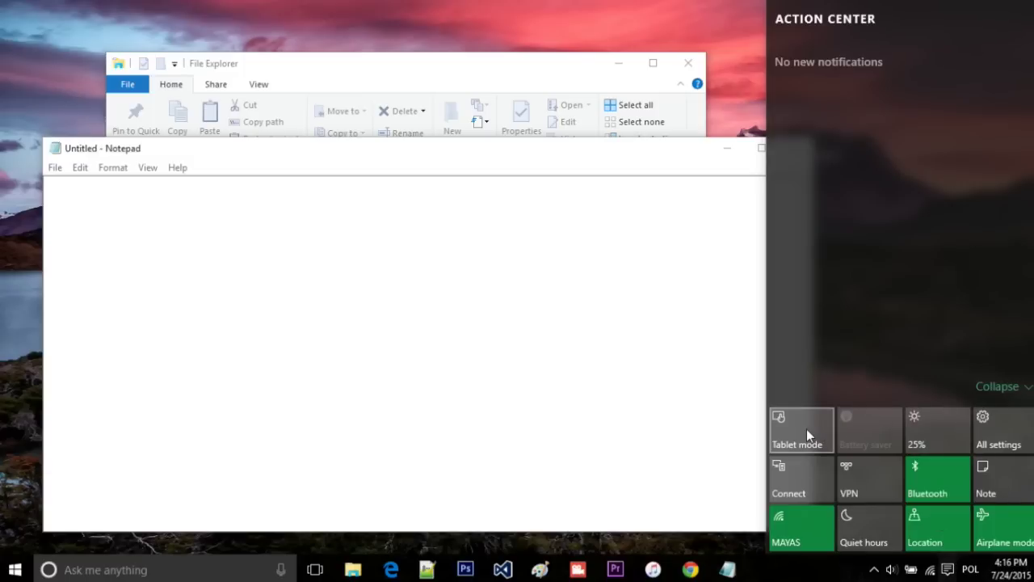
pyautogui.click(1007, 388)
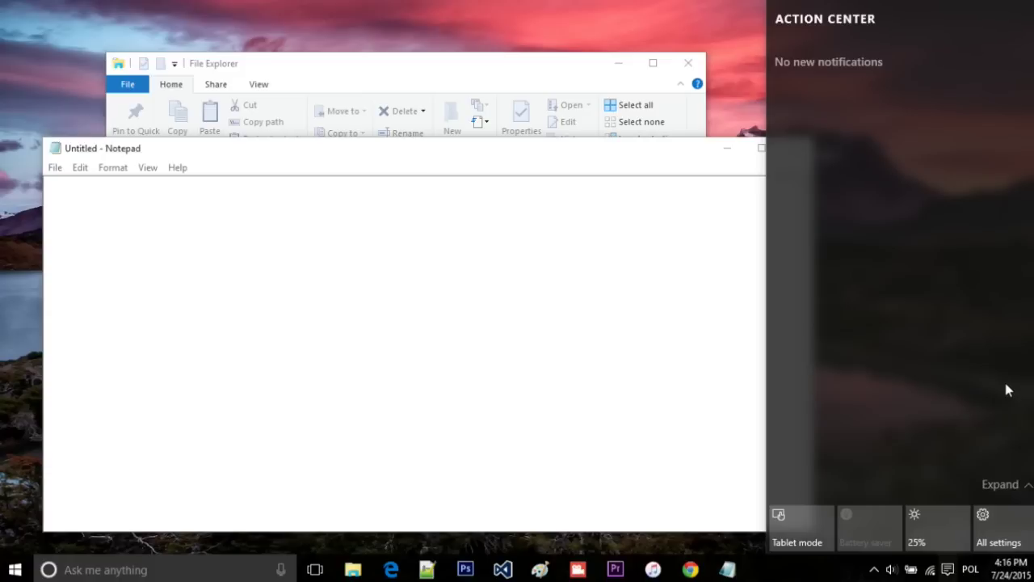
# Turn on tablet mode, close Action Center, and try to move the full-screen Notepad window
pyautogui.click(823, 527)
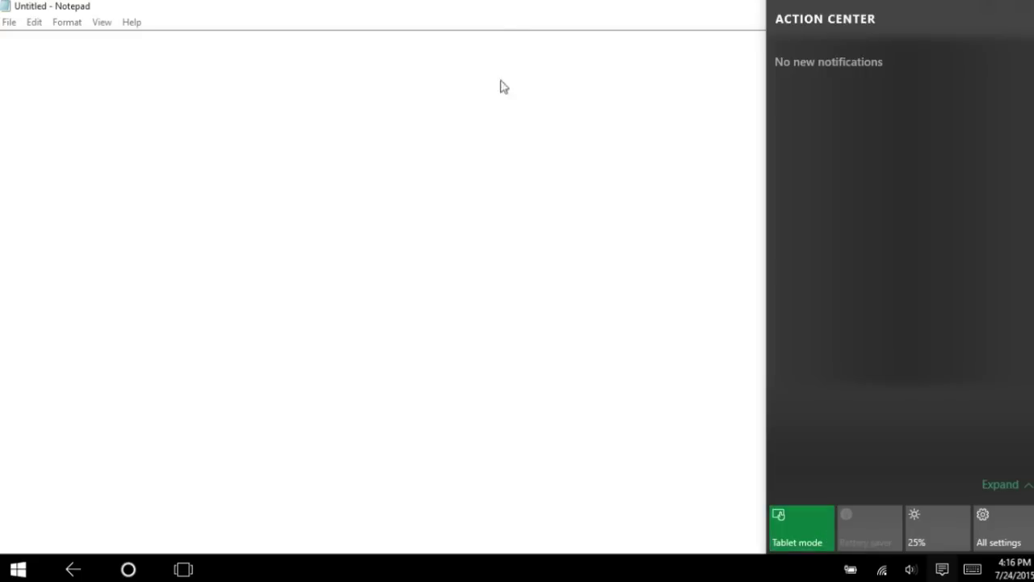
pyautogui.click(496, 53)
pyautogui.moveTo(432, 6); pyautogui.dragTo(616, 8)
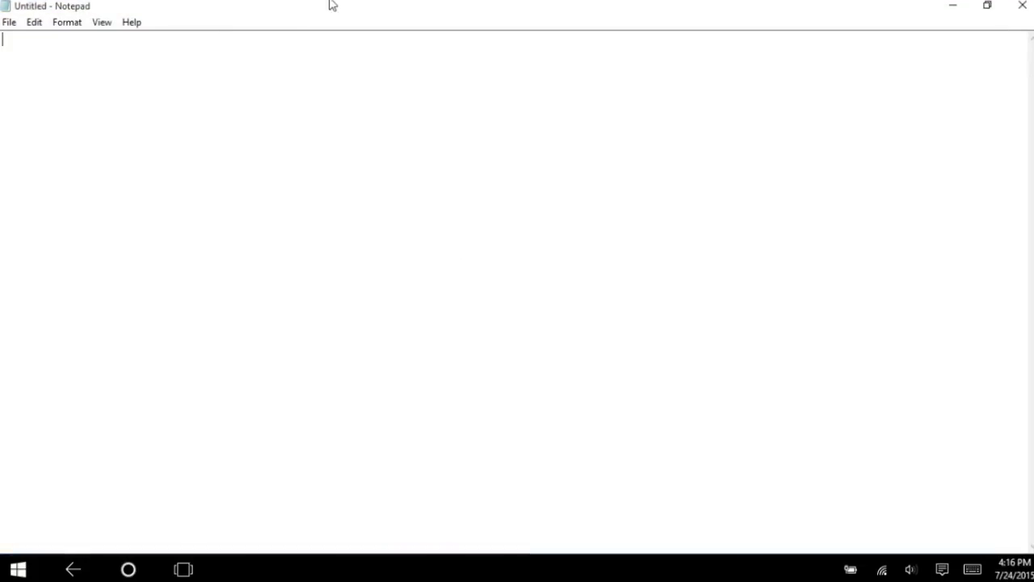
# Switch to File Explorer in Task View, view the full-screen Start menu, and go back to File Explorer
pyautogui.click(181, 568)
pyautogui.click(863, 287)
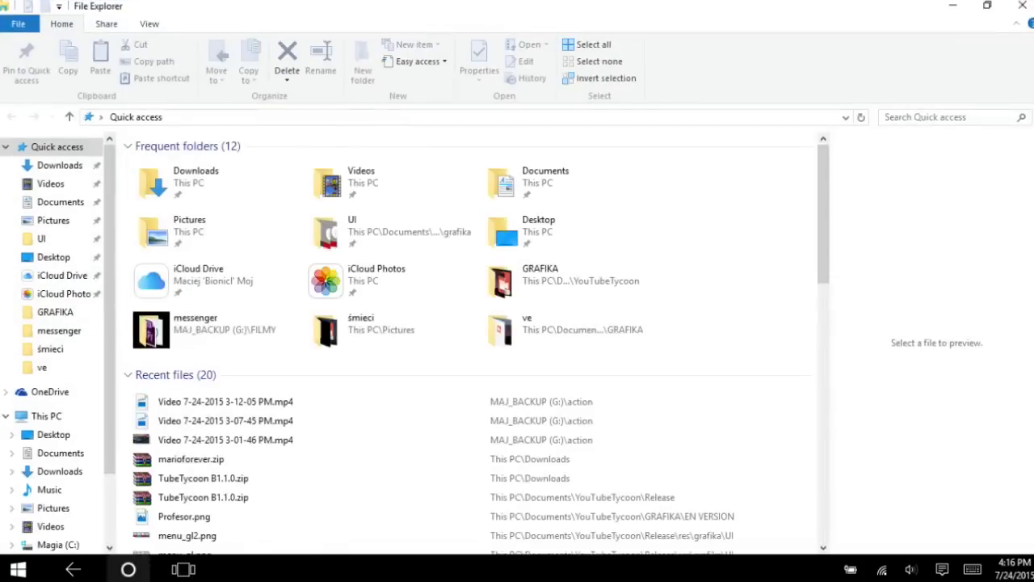
pyautogui.click(16, 568)
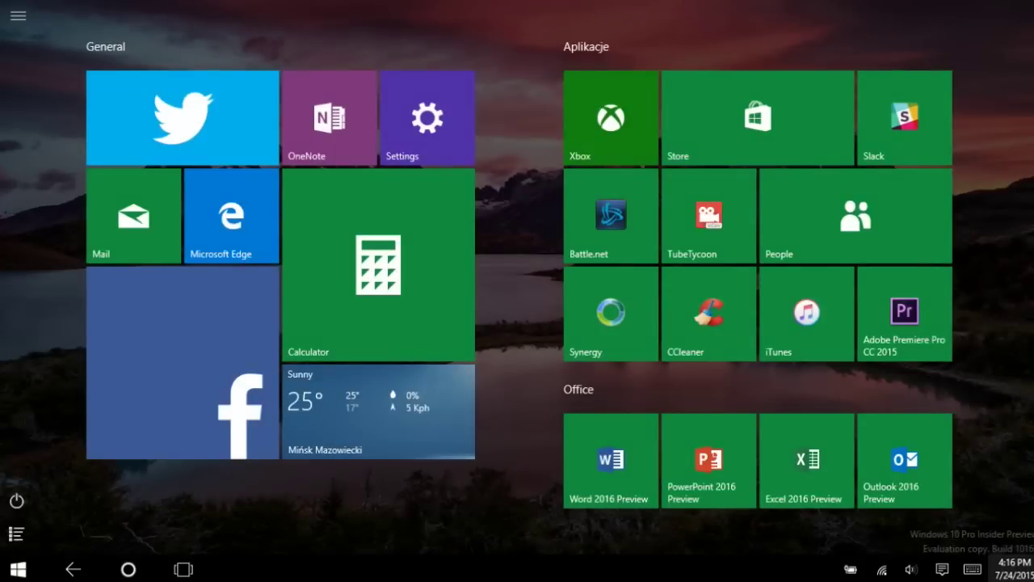
pyautogui.click(71, 570)
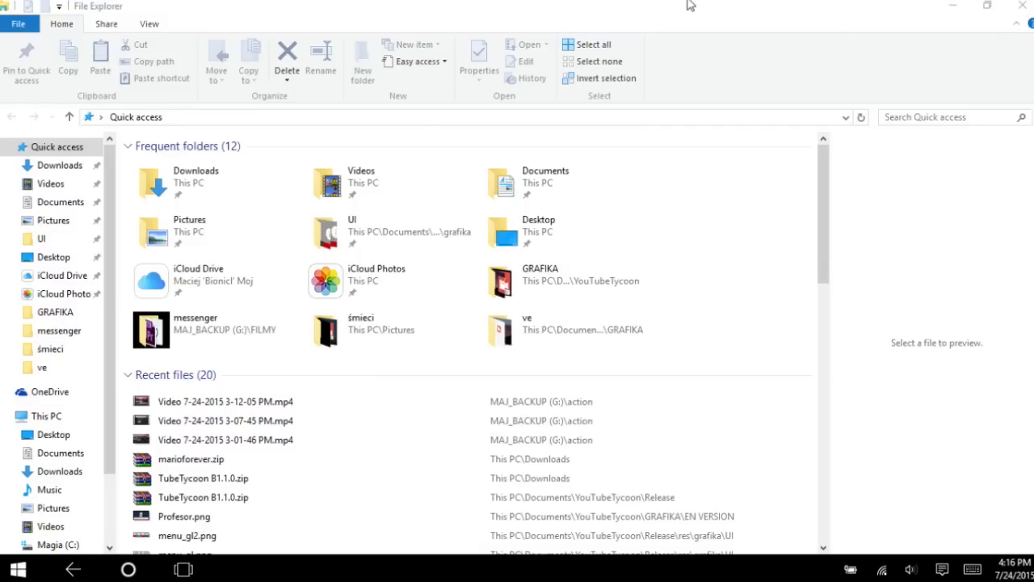
# Minimize File Explorer to the full-screen Start and turn off tablet mode in Action Center
pyautogui.click(958, 5)
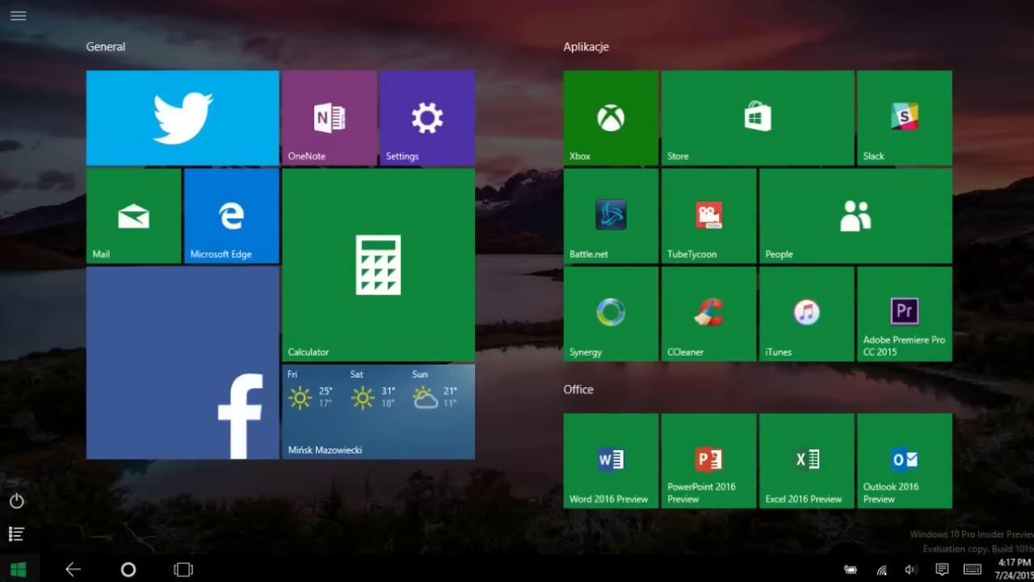
pyautogui.click(942, 569)
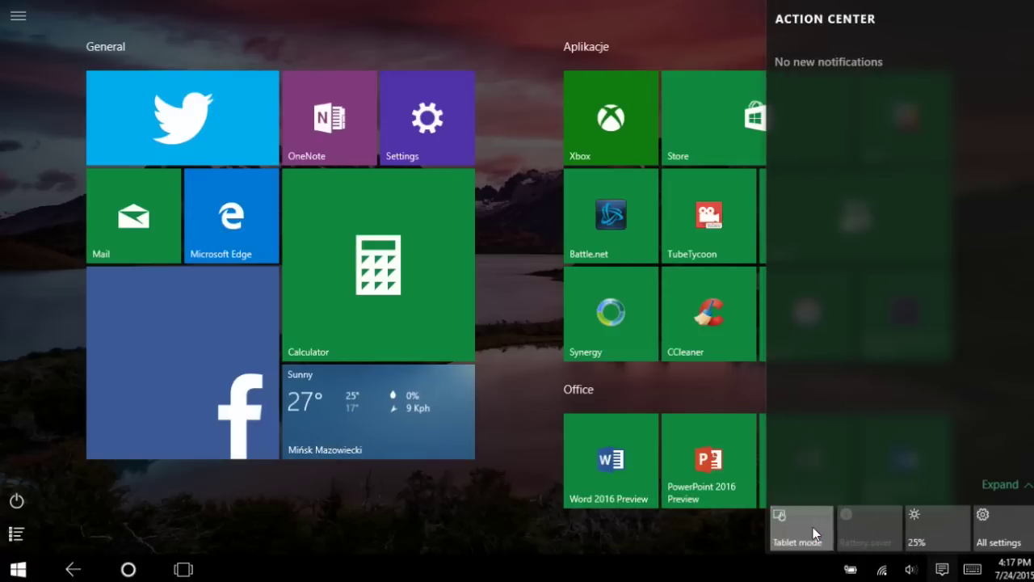
pyautogui.click(814, 534)
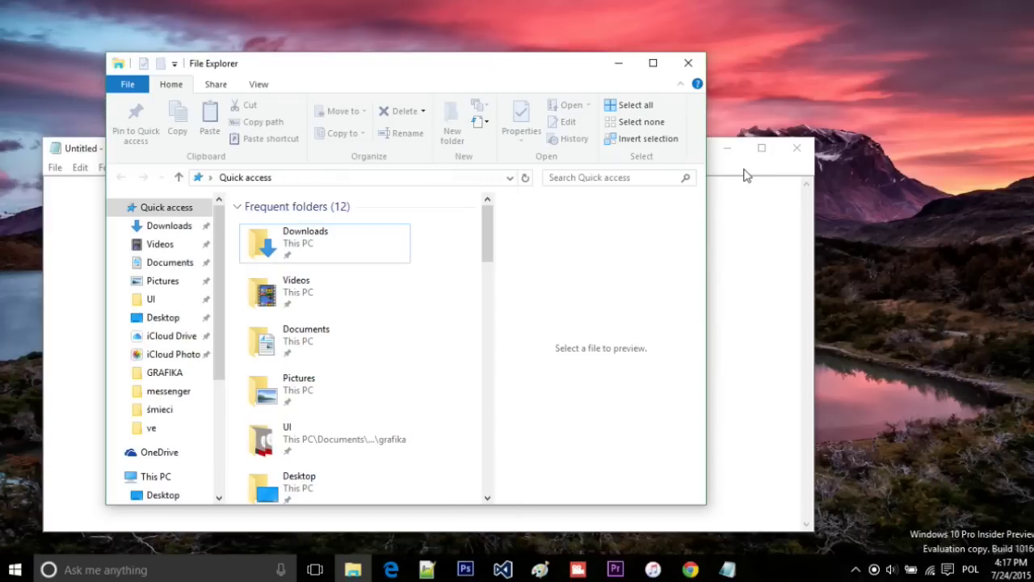
# Bring the Notepad window in front of File Explorer and move it higher and further right on the desktop
pyautogui.click(743, 169)
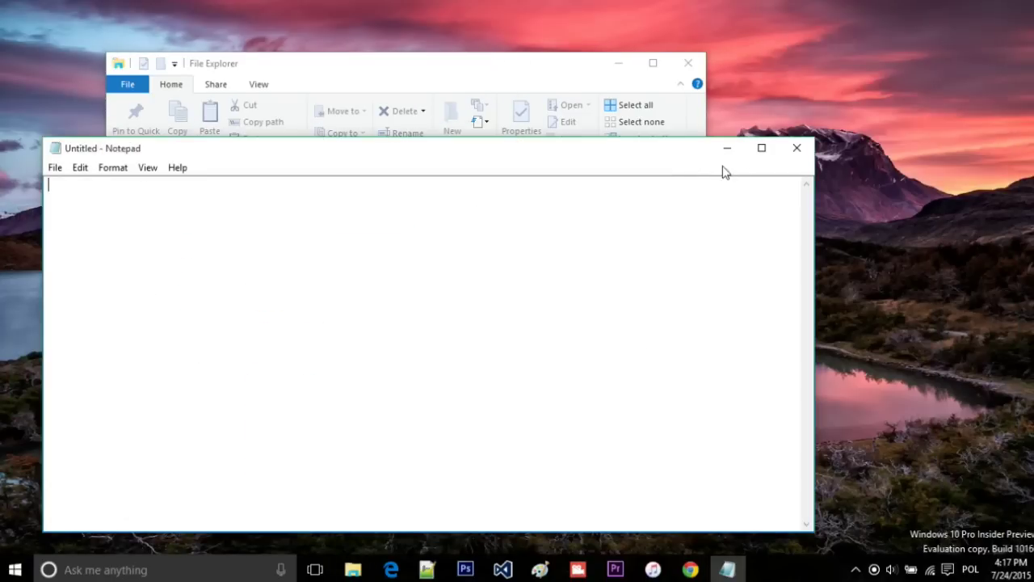
pyautogui.moveTo(646, 160); pyautogui.dragTo(797, 38)
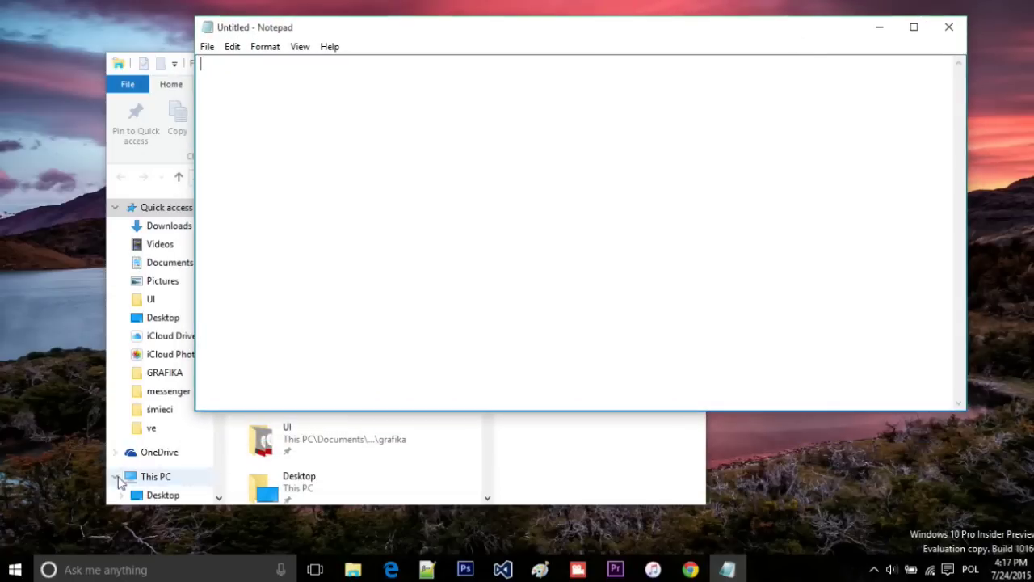
# Look through the Start menu tiles, launch Calculator, and place its window over the right part of Notepad
pyautogui.click(17, 569)
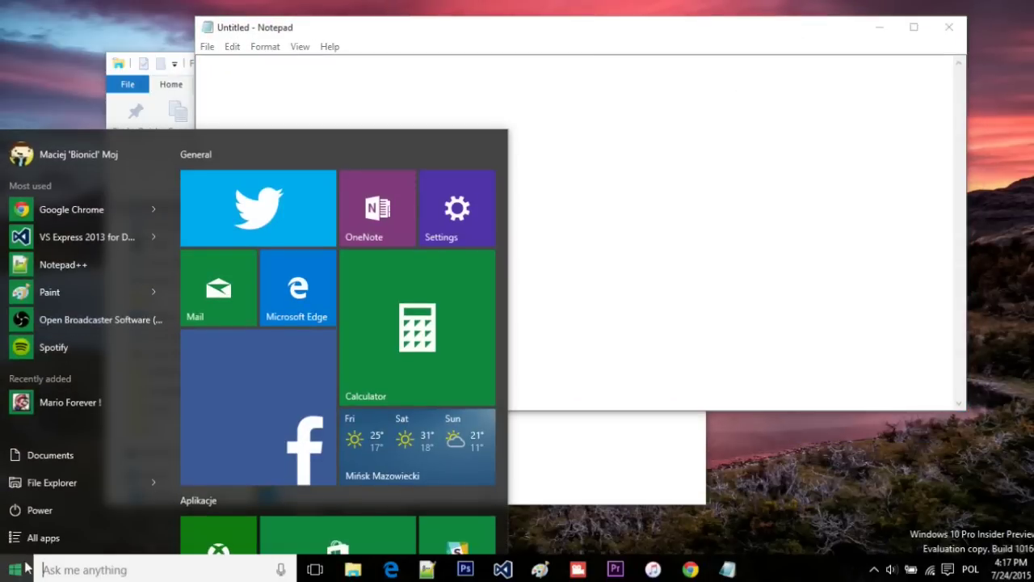
pyautogui.scroll(-4, 346, 421)
pyautogui.scroll(4, 346, 421)
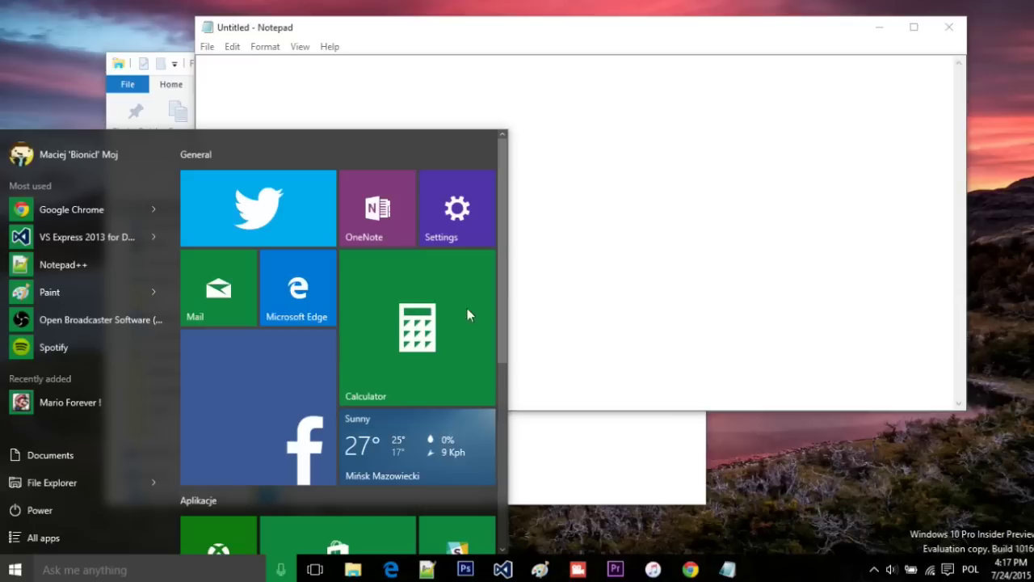
pyautogui.click(425, 356)
pyautogui.moveTo(129, 35); pyautogui.dragTo(794, 103)
# Launch Microsoft Edge and open its settings
pyautogui.click(15, 570)
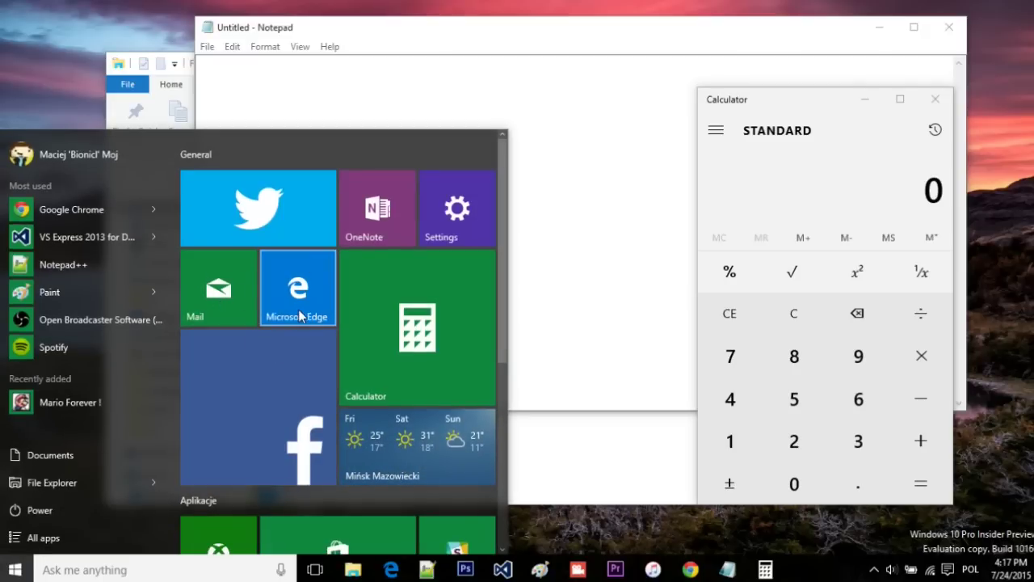
pyautogui.click(322, 274)
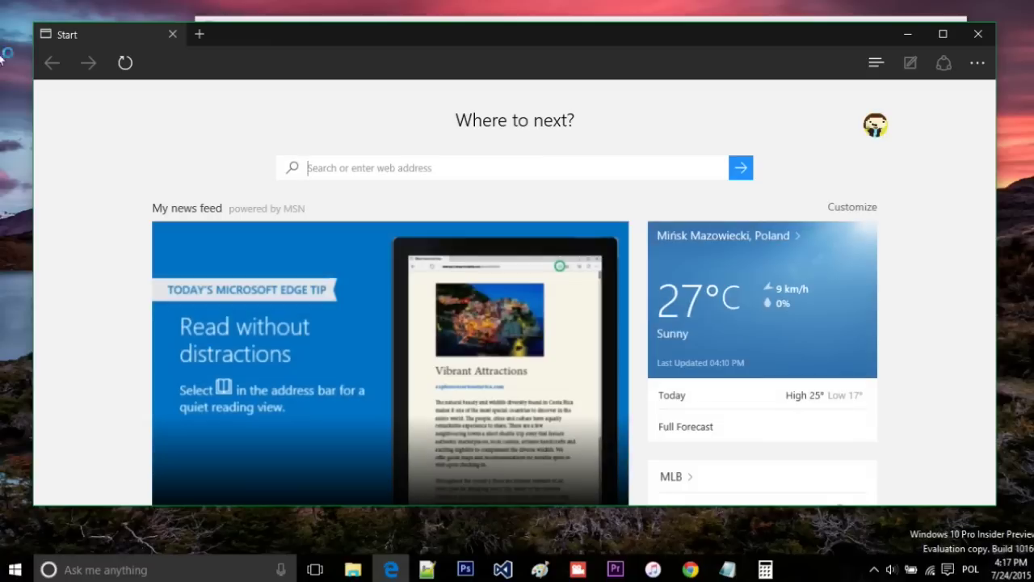
pyautogui.click(982, 66)
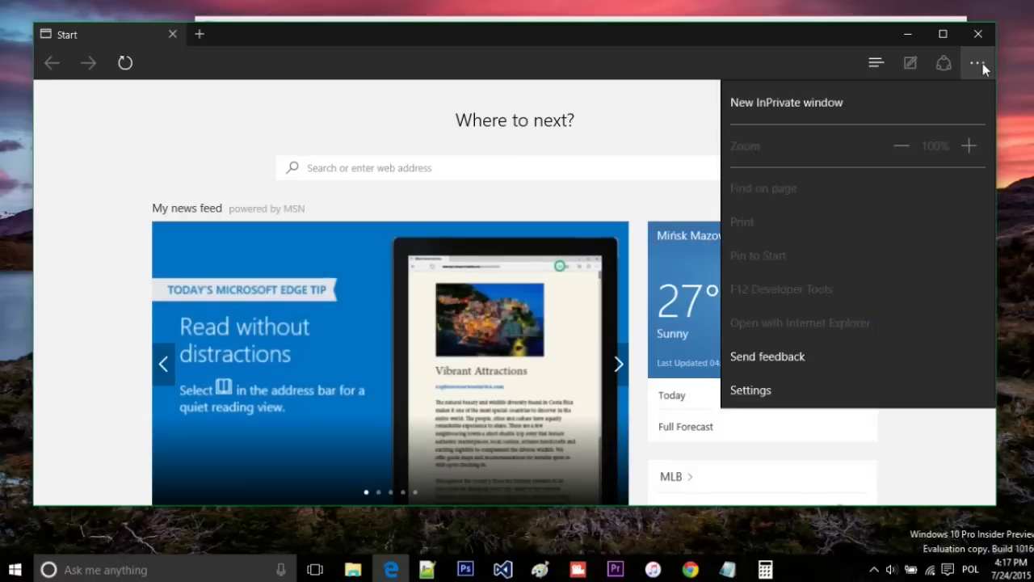
pyautogui.click(759, 435)
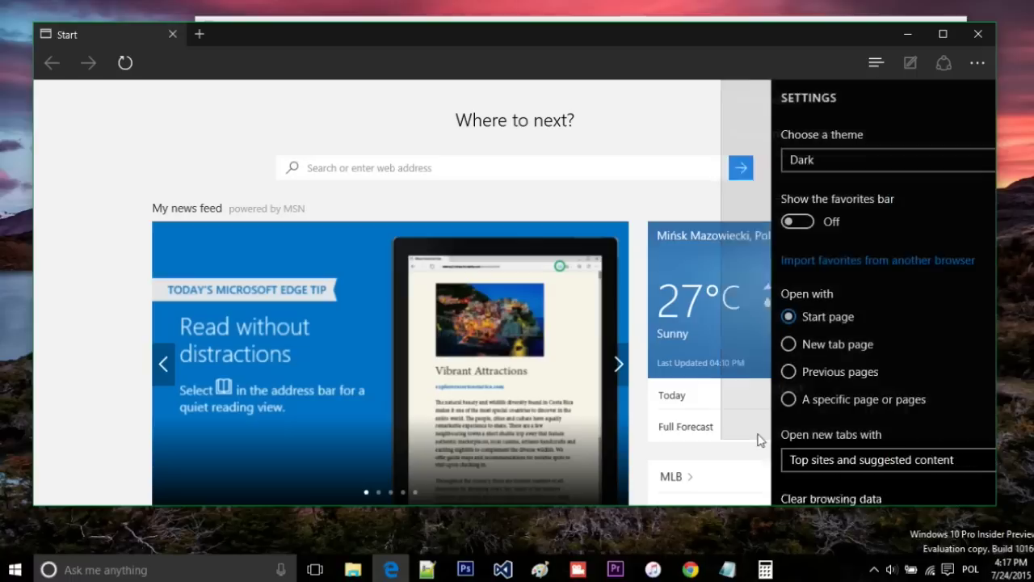
# Try the other browser theme and set the theme back to Dark
pyautogui.click(793, 169)
pyautogui.click(779, 126)
pyautogui.click(784, 161)
pyautogui.click(784, 194)
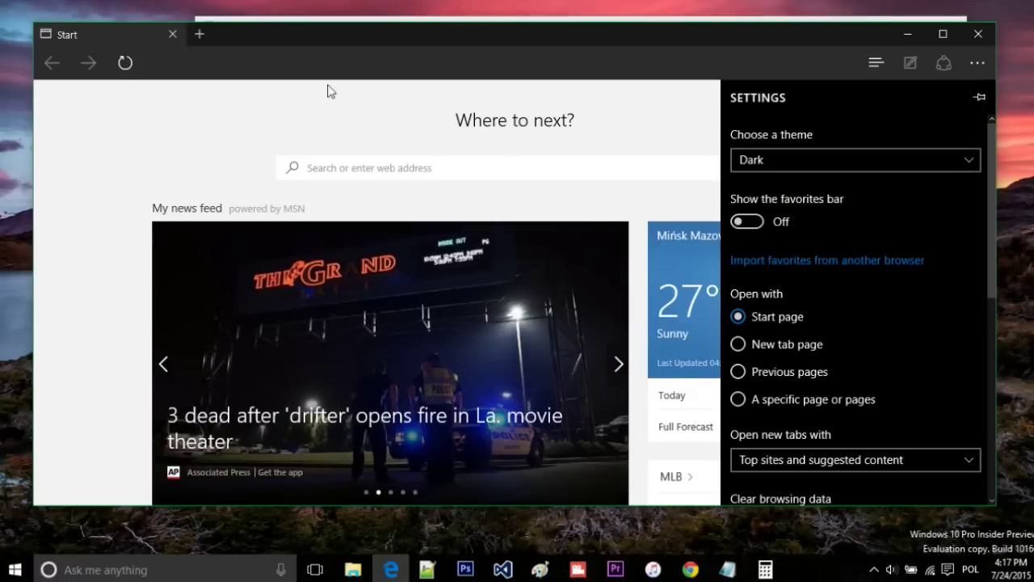
# Open the TubeTycoon site at bionicl333.pl/tt and go down the page to the TubeTycoon Society section
pyautogui.click(361, 163)
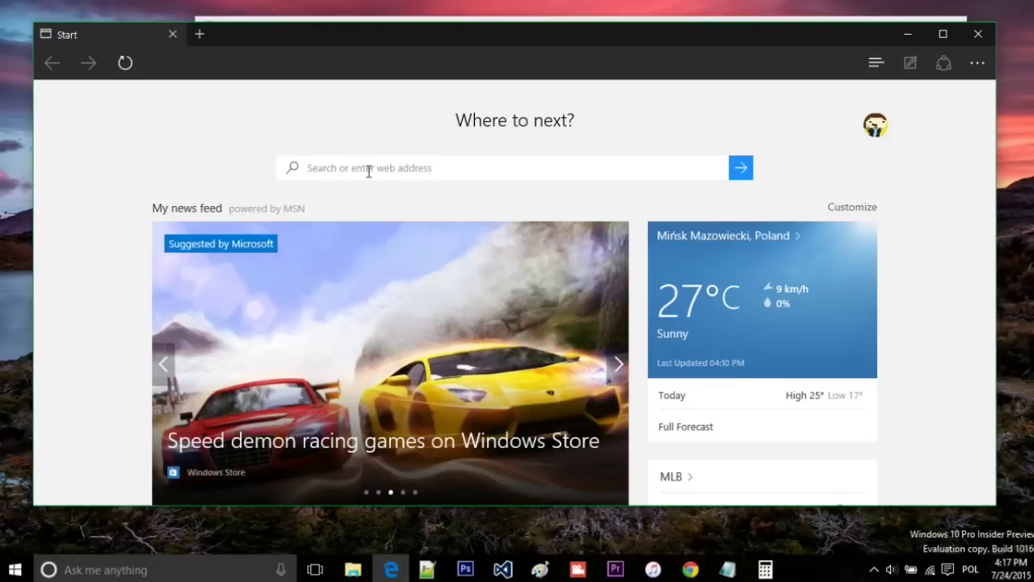
pyautogui.write('bionicl333.pl/tt')
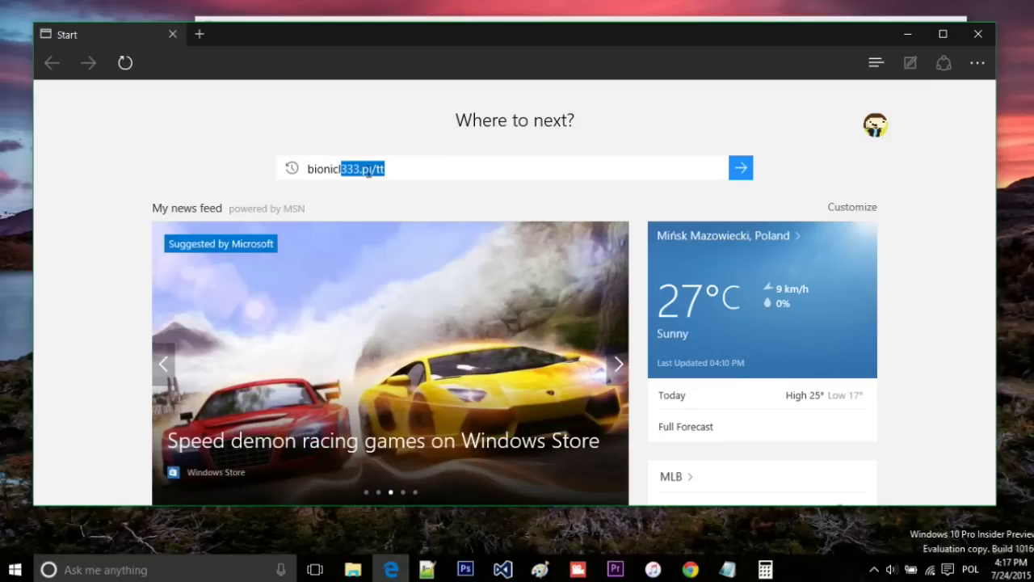
pyautogui.press('Return')
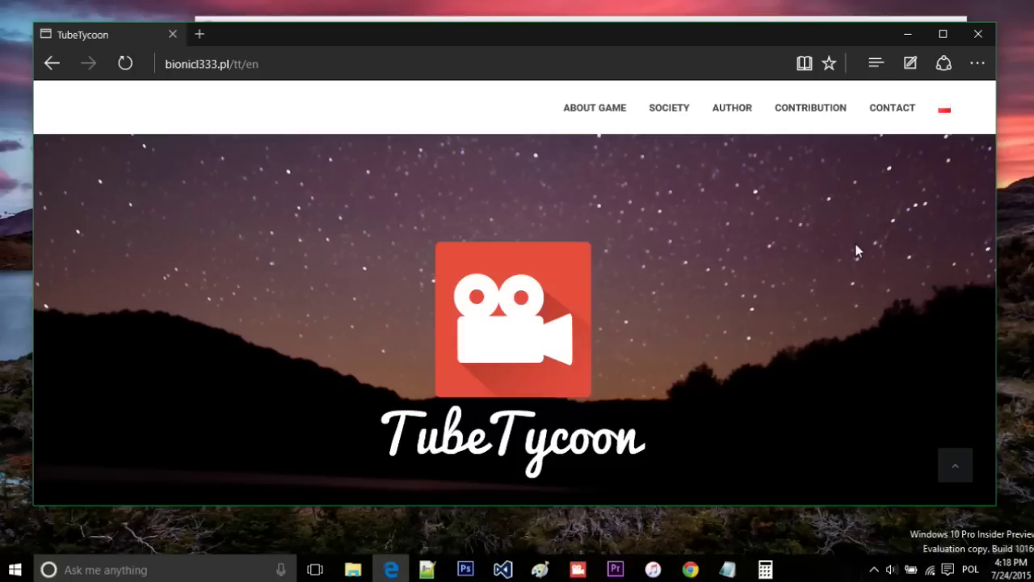
pyautogui.moveTo(993, 121); pyautogui.dragTo(991, 252)
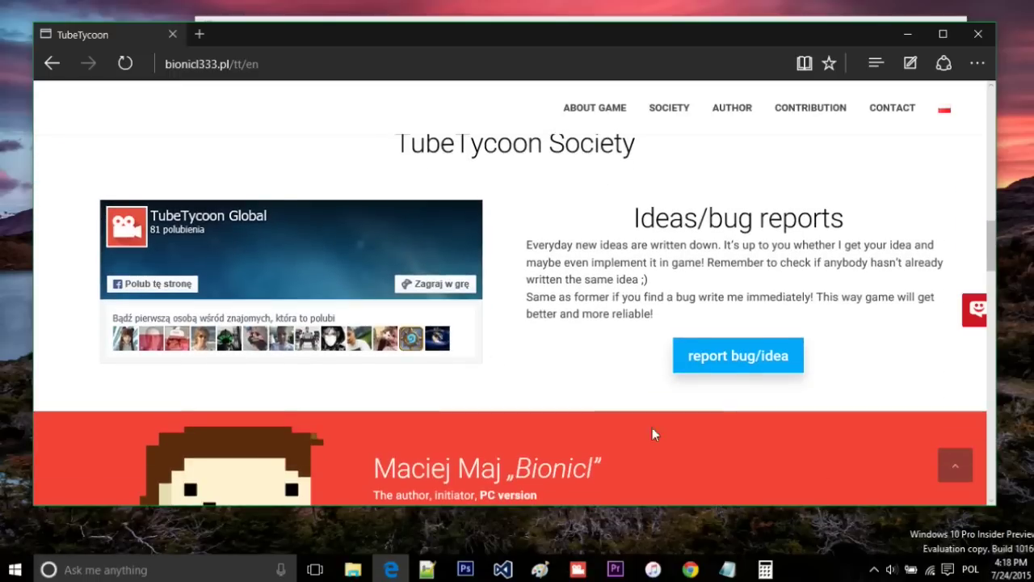
# Start a web note, circle the Ideas/bug reports heading and the report bug/idea link in pen, and highlight the paragraph between them
pyautogui.click(912, 64)
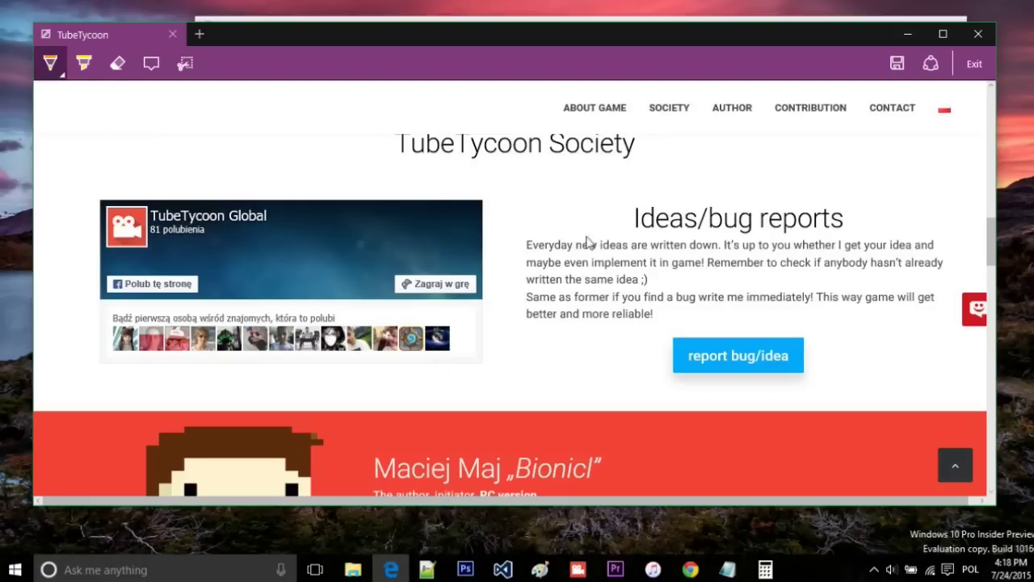
pyautogui.moveTo(719, 186)
pyautogui.mouseDown()
pyautogui.moveTo(653, 194)
pyautogui.moveTo(667, 247)
pyautogui.moveTo(879, 195)
pyautogui.moveTo(692, 199)
pyautogui.mouseUp()
pyautogui.moveTo(731, 306)
pyautogui.mouseDown()
pyautogui.moveTo(663, 353)
pyautogui.moveTo(745, 377)
pyautogui.moveTo(755, 291)
pyautogui.moveTo(726, 305)
pyautogui.mouseUp()
pyautogui.click(83, 63)
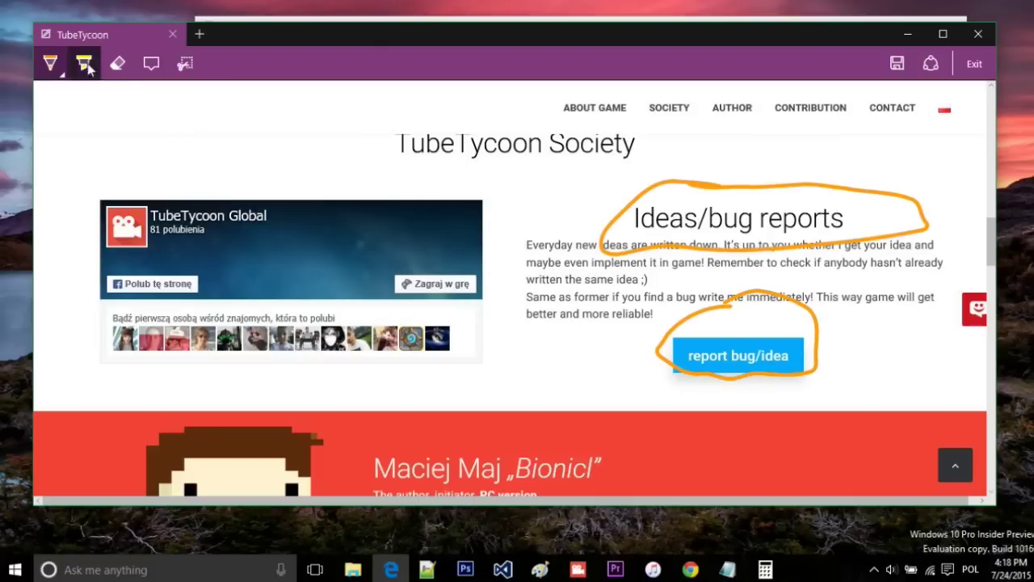
pyautogui.moveTo(529, 242)
pyautogui.mouseDown()
pyautogui.moveTo(800, 234)
pyautogui.moveTo(487, 269)
pyautogui.moveTo(629, 312)
pyautogui.mouseUp()
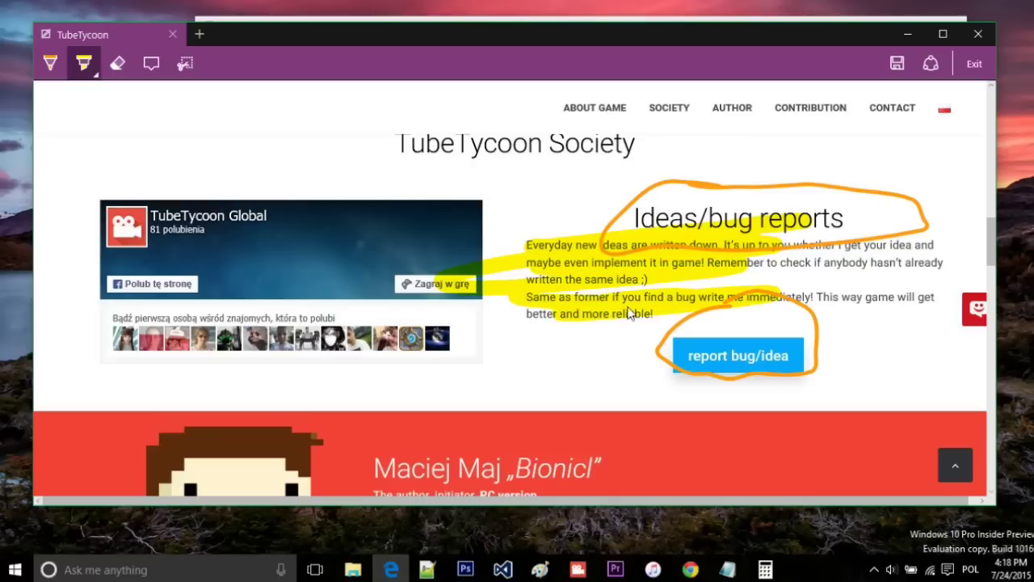
# Add a comment reading "WOW! super!!!!" on the TubeTycoon Global box
pyautogui.click(151, 63)
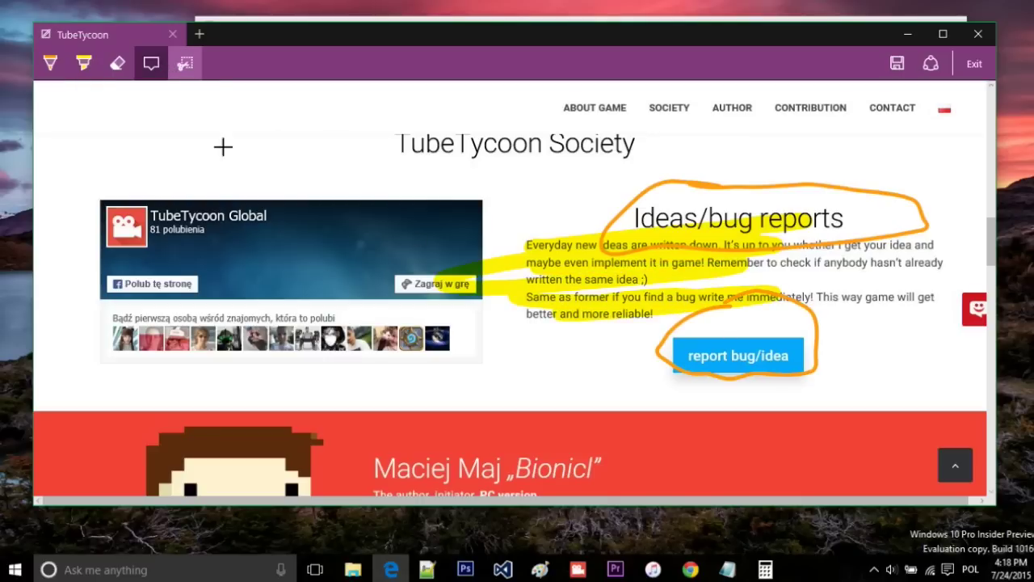
pyautogui.click(276, 254)
pyautogui.write('woW! super')
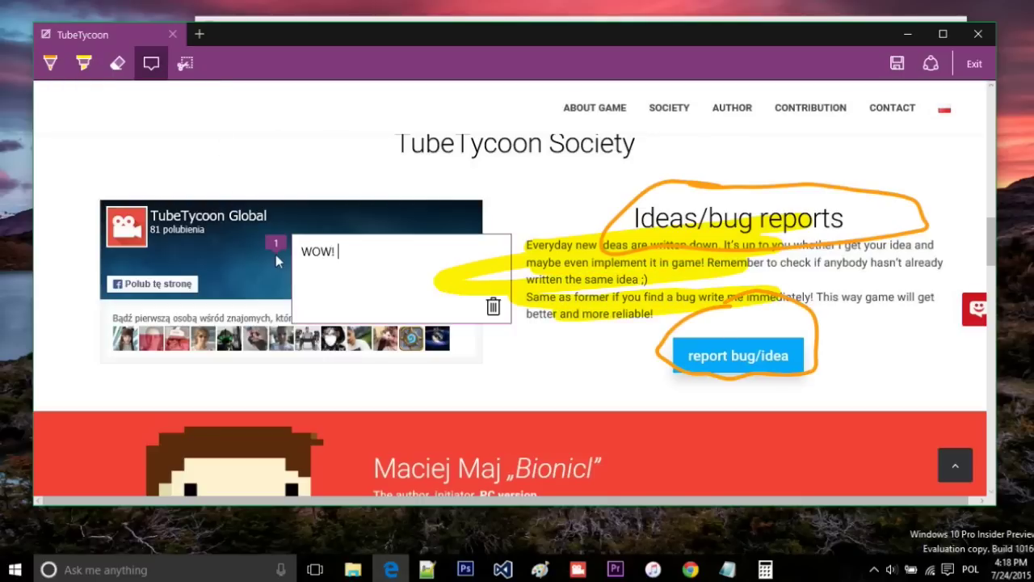
pyautogui.write('!!!!')
# Clip the annotated area of the web page, switch to Paint, and paste the clip there
pyautogui.click(185, 64)
pyautogui.moveTo(156, 83); pyautogui.dragTo(957, 462)
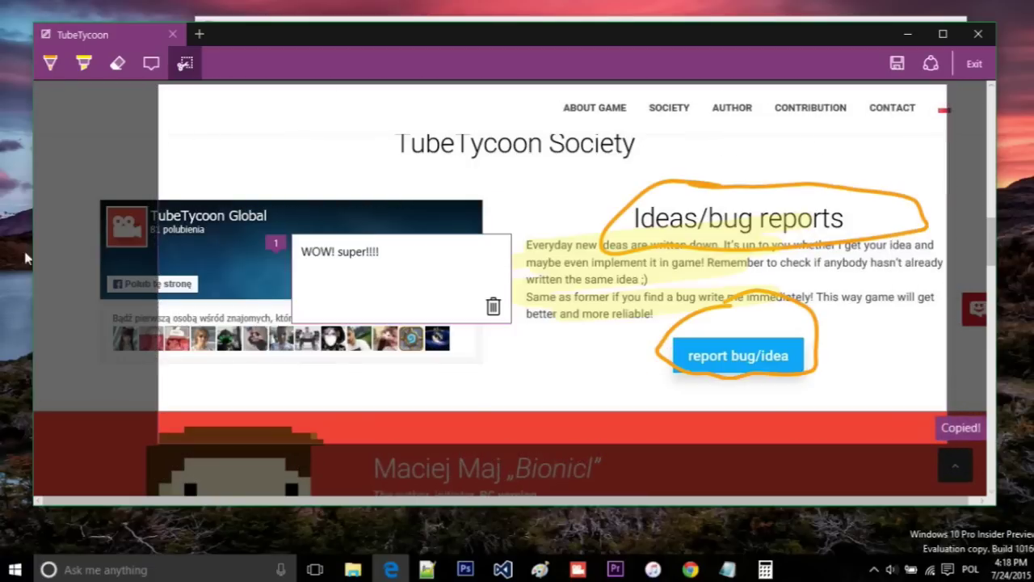
pyautogui.click(539, 570)
pyautogui.hotkey('ctrl', 'v')
pyautogui.scroll(-1, 620, 386)
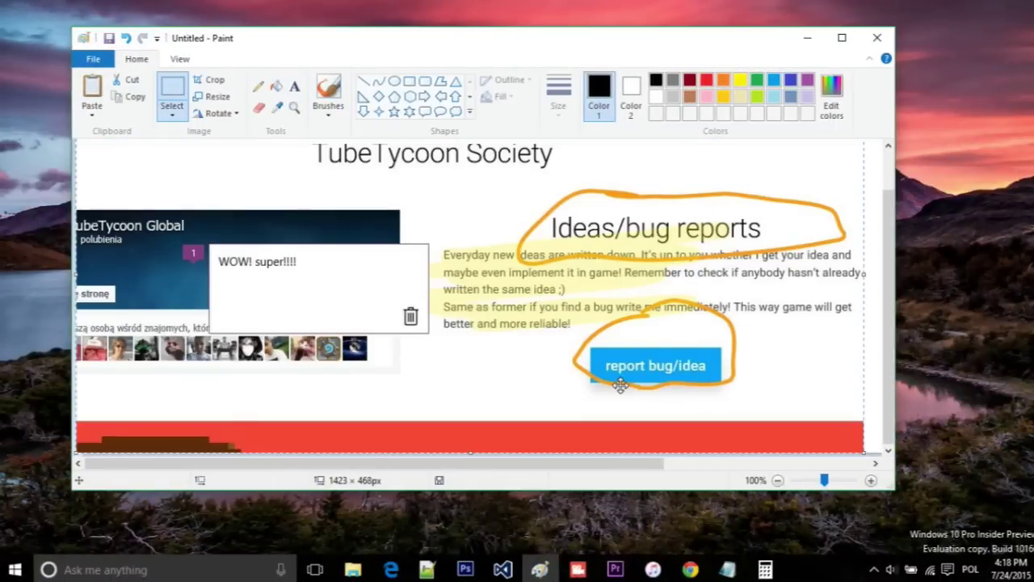